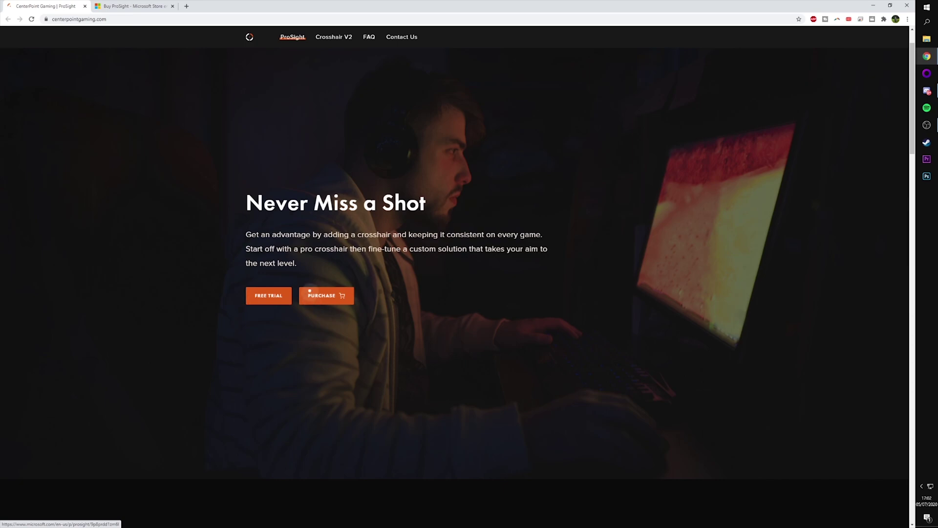
# Visit the ProSight store listing, then return to the CenterPoint Gaming ProSight page.
pyautogui.click(312, 297)
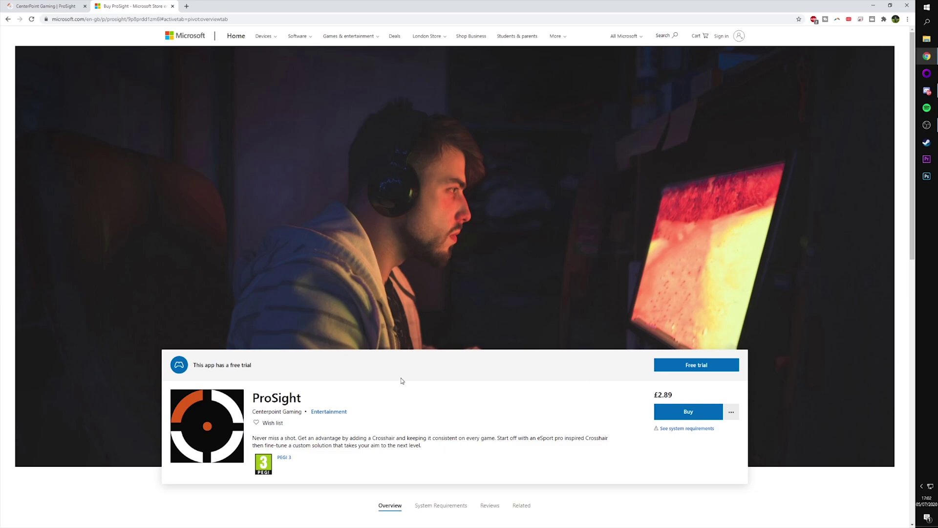
pyautogui.click(51, 6)
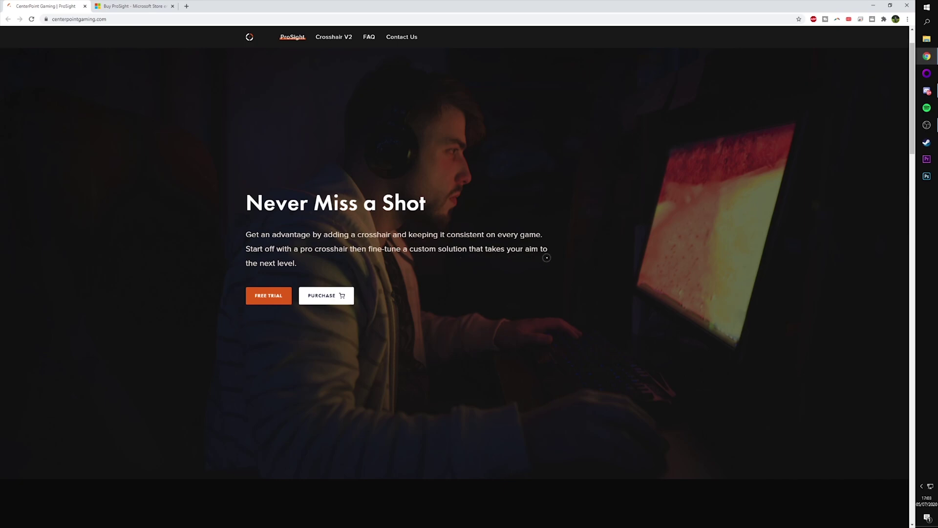
pyautogui.scroll(-5, 322, 273)
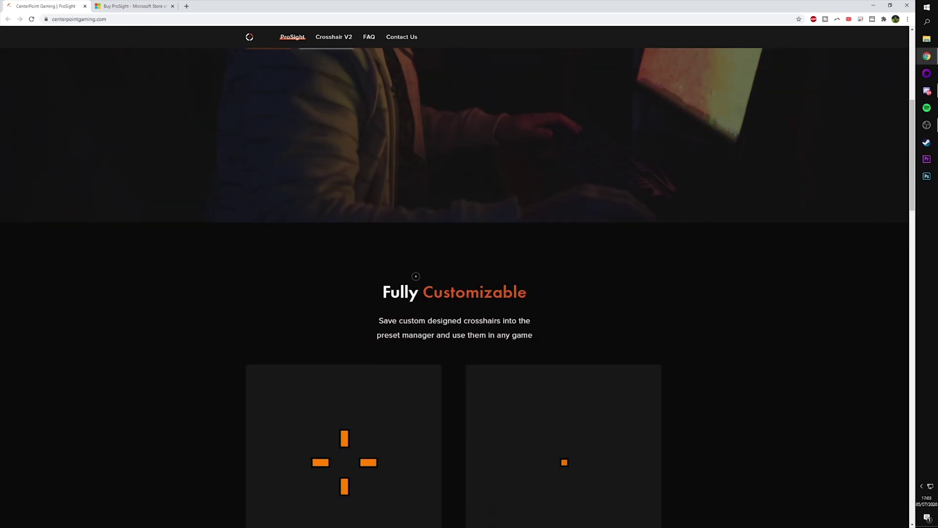
pyautogui.scroll(-2, 402, 257)
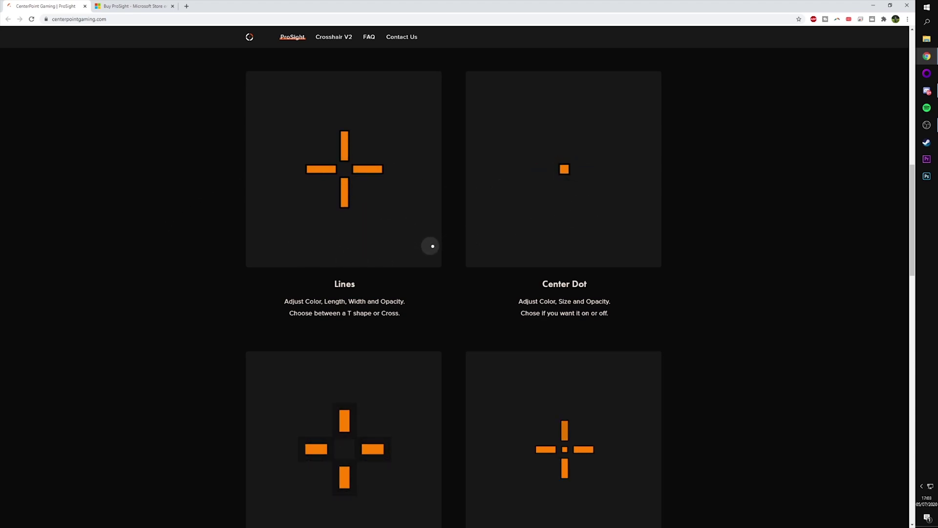
pyautogui.scroll(-2, 441, 247)
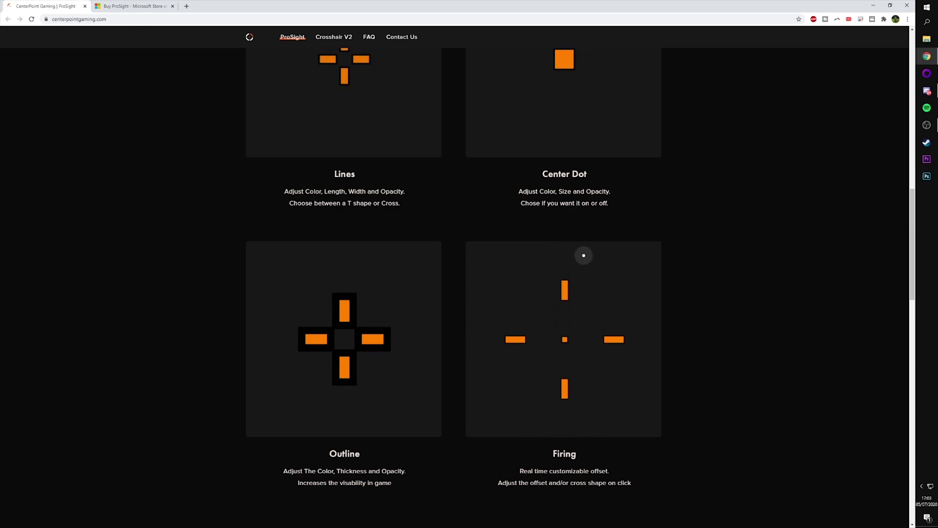
pyautogui.scroll(2, 613, 261)
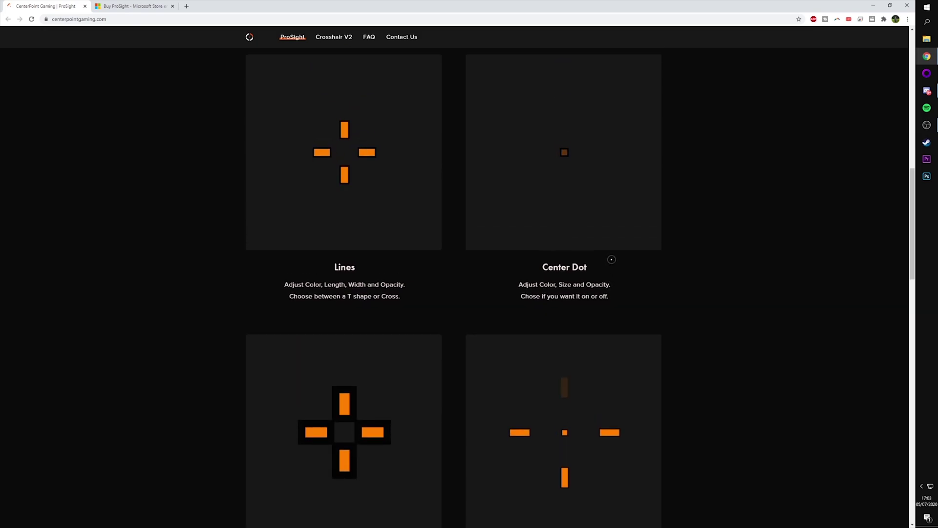
pyautogui.scroll(-2, 580, 227)
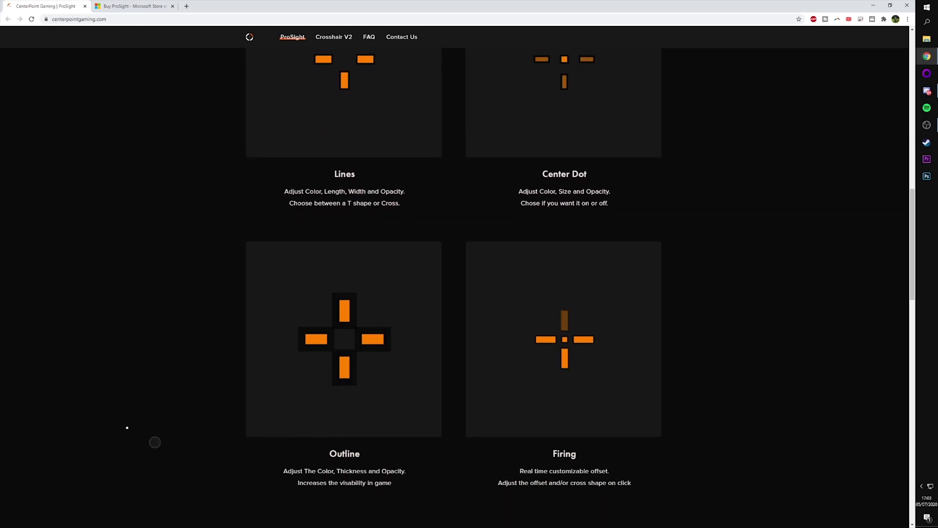
pyautogui.scroll(-1, 148, 360)
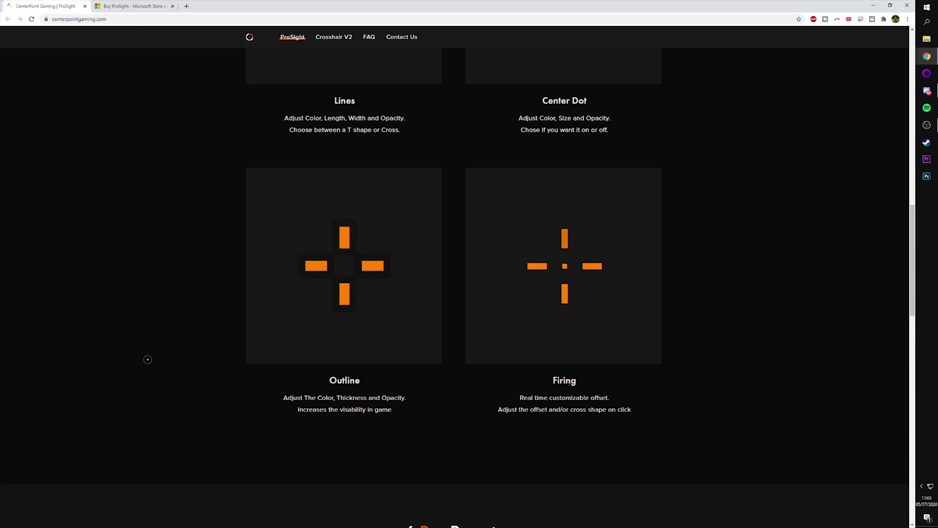
pyautogui.scroll(-3, 147, 360)
pyautogui.scroll(-2, 154, 358)
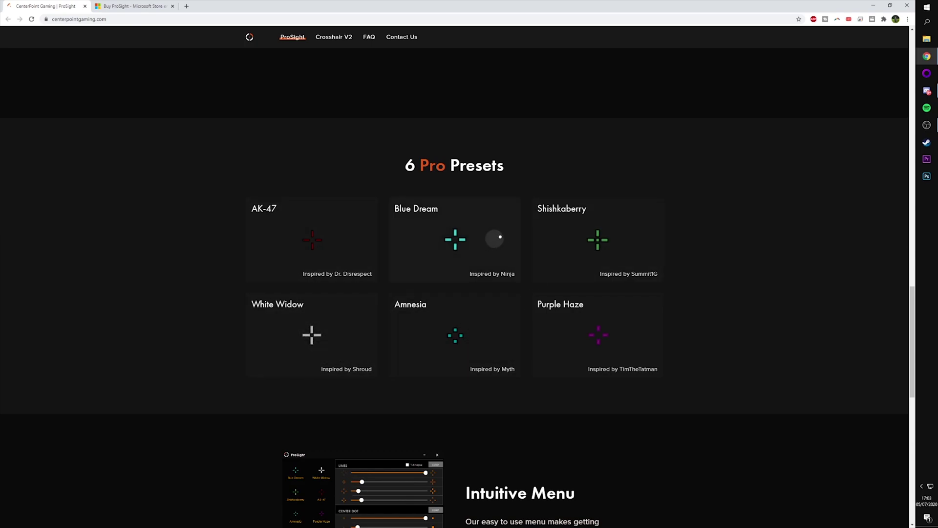
pyautogui.scroll(-1, 515, 418)
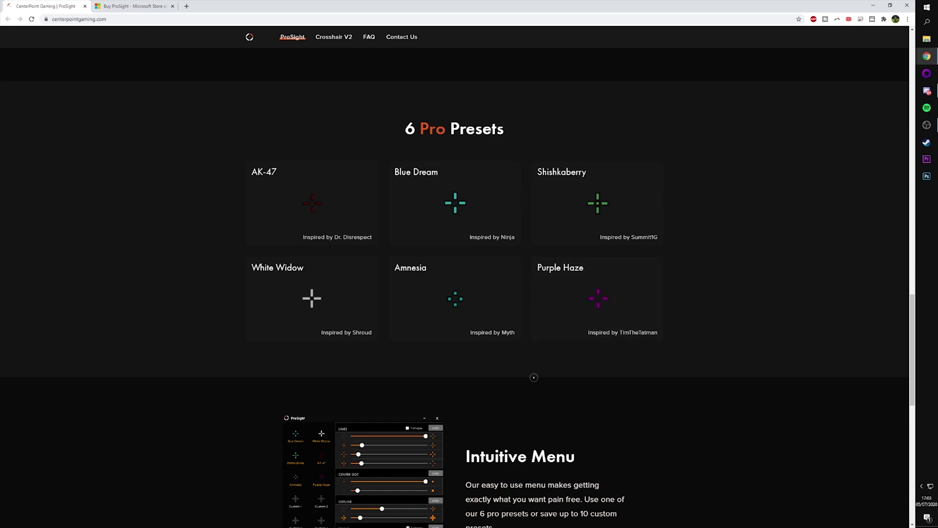
pyautogui.scroll(-1, 533, 377)
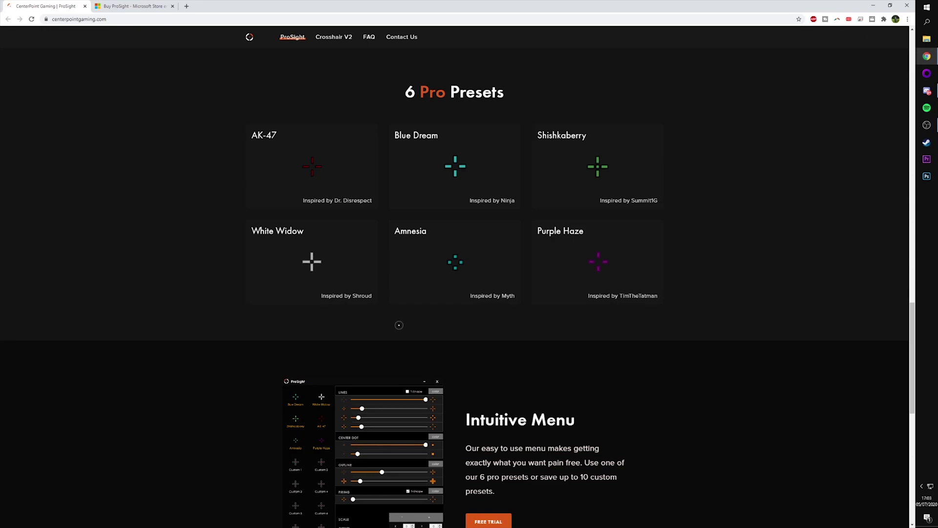
pyautogui.scroll(-2, 400, 331)
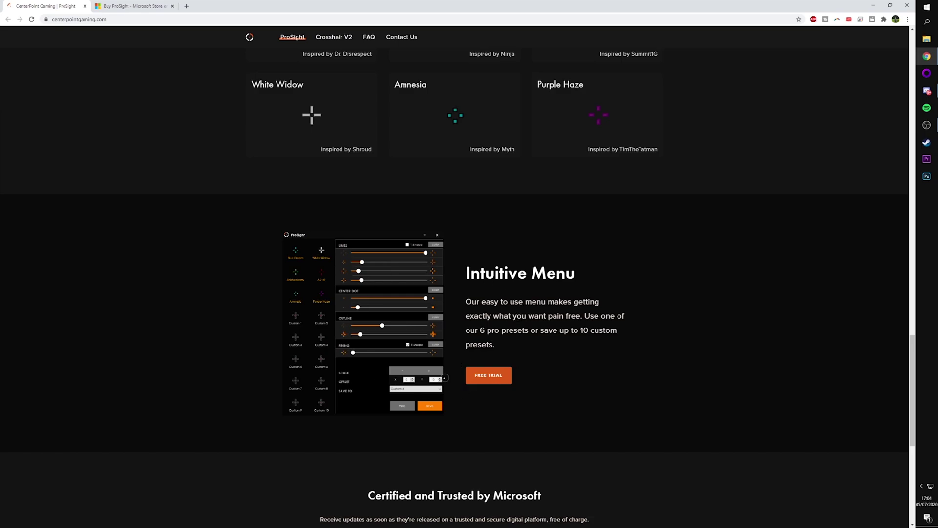
pyautogui.scroll(-2, 285, 329)
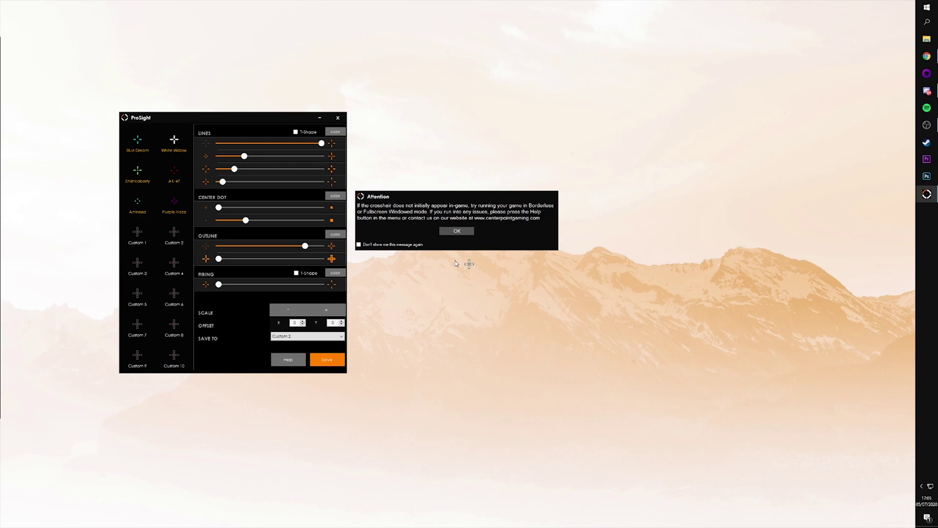
# Dismiss the borderless-mode notice, centre the ProSight window and load the Blue Dream preset.
pyautogui.click(458, 233)
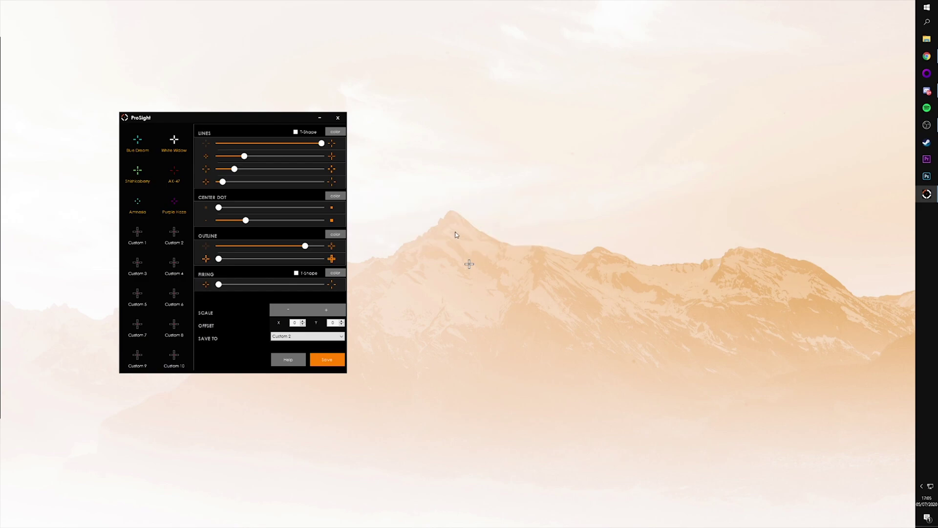
pyautogui.moveTo(231, 117); pyautogui.dragTo(299, 144)
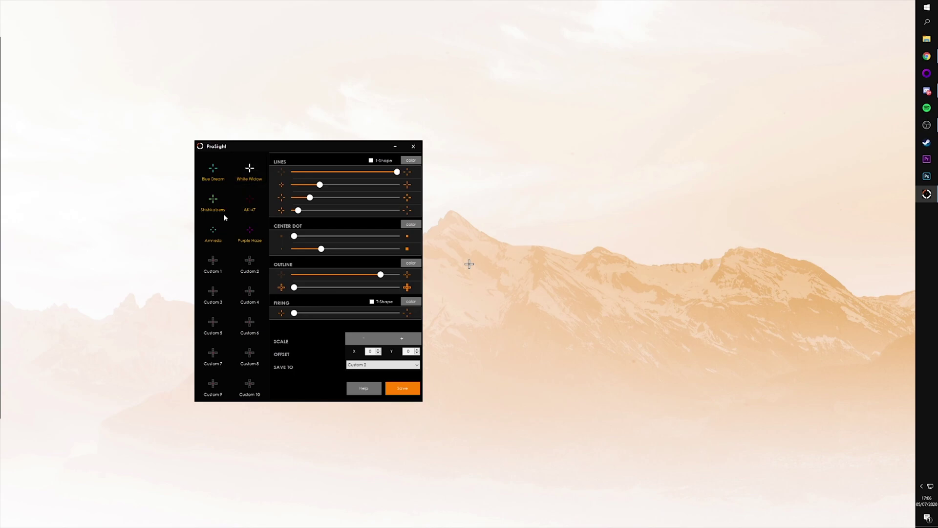
pyautogui.click(213, 233)
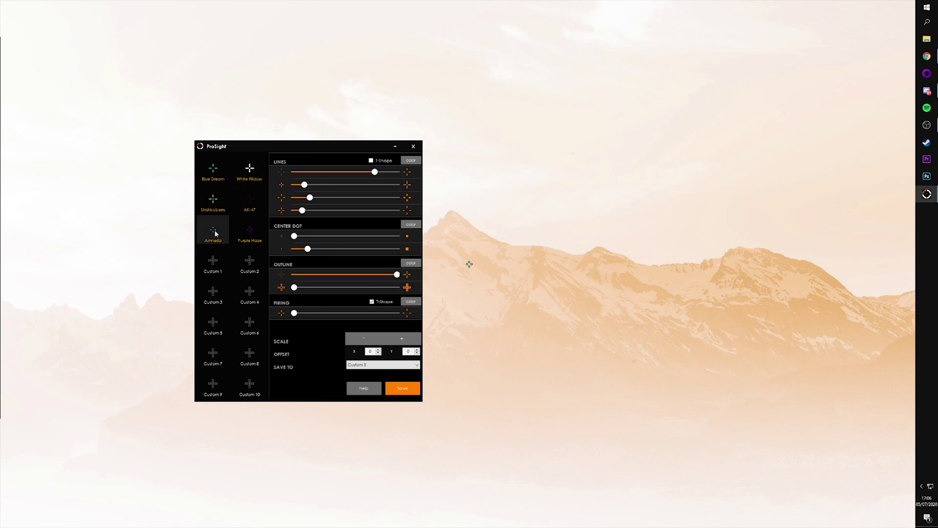
pyautogui.click(216, 174)
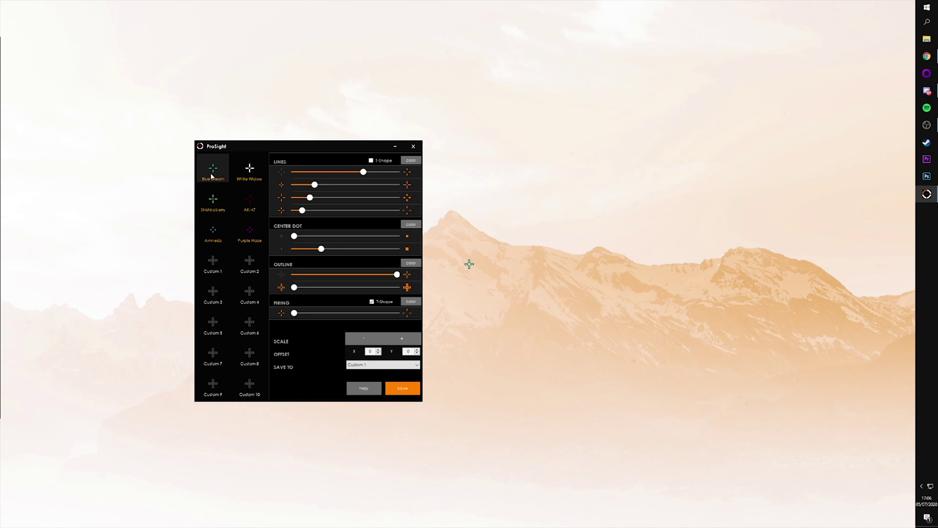
# Try the White Widow, AK-47, Shishkaberry and Amnesia presets, ending back on Blue Dream.
pyautogui.click(249, 174)
pyautogui.click(249, 205)
pyautogui.click(224, 212)
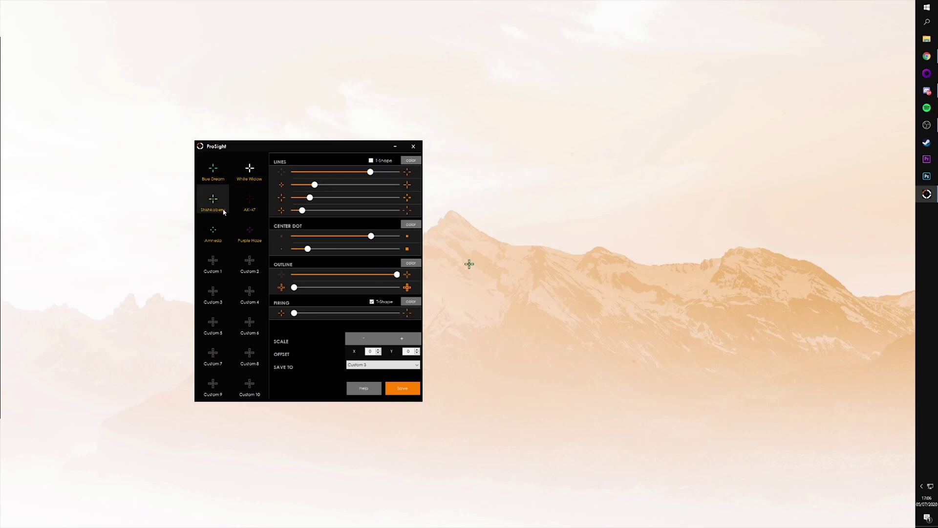
pyautogui.click(213, 231)
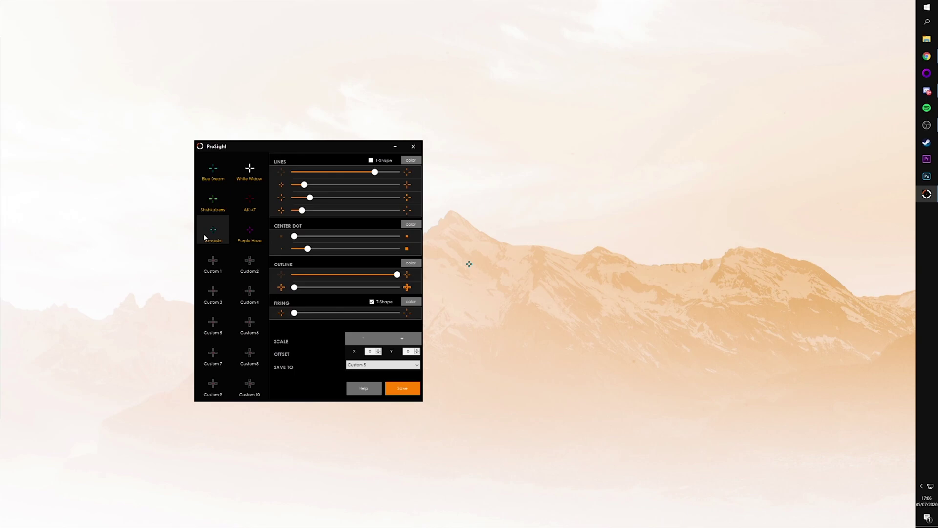
pyautogui.click(250, 173)
pyautogui.click(225, 165)
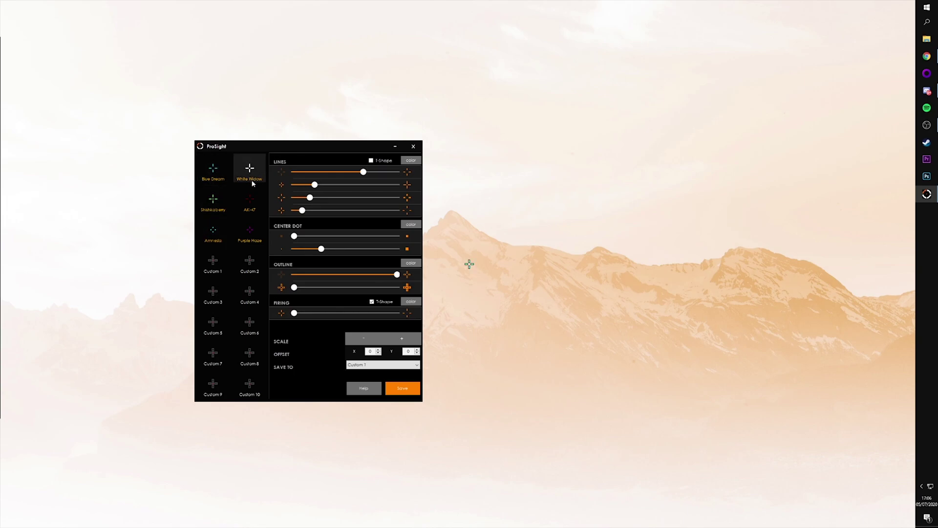
pyautogui.click(252, 182)
pyautogui.click(224, 183)
# Sweep the lines, center dot, outline and firing sliders to see their effect on the crosshair.
pyautogui.moveTo(362, 172)
pyautogui.mouseDown()
pyautogui.moveTo(400, 172)
pyautogui.moveTo(363, 172)
pyautogui.mouseUp()
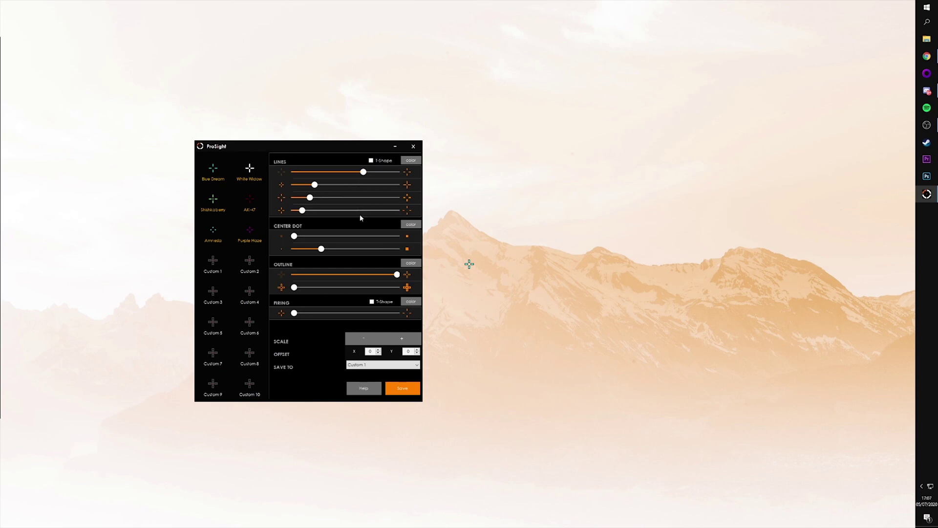
pyautogui.moveTo(294, 236); pyautogui.dragTo(400, 236)
pyautogui.moveTo(400, 236); pyautogui.dragTo(294, 236)
pyautogui.moveTo(294, 286); pyautogui.dragTo(400, 287)
pyautogui.moveTo(401, 287)
pyautogui.mouseDown()
pyautogui.moveTo(294, 286)
pyautogui.moveTo(400, 313)
pyautogui.mouseUp()
pyautogui.moveTo(401, 313); pyautogui.dragTo(295, 313)
pyautogui.moveTo(310, 197)
pyautogui.mouseDown()
pyautogui.moveTo(401, 197)
pyautogui.moveTo(309, 197)
pyautogui.mouseUp()
pyautogui.moveTo(302, 210); pyautogui.dragTo(401, 210)
pyautogui.moveTo(400, 211); pyautogui.dragTo(302, 211)
pyautogui.moveTo(315, 184)
pyautogui.mouseDown()
pyautogui.moveTo(400, 184)
pyautogui.moveTo(315, 184)
pyautogui.mouseUp()
# Set the crosshair lines colour to green, after trying bright green and black, and confirm.
pyautogui.click(411, 160)
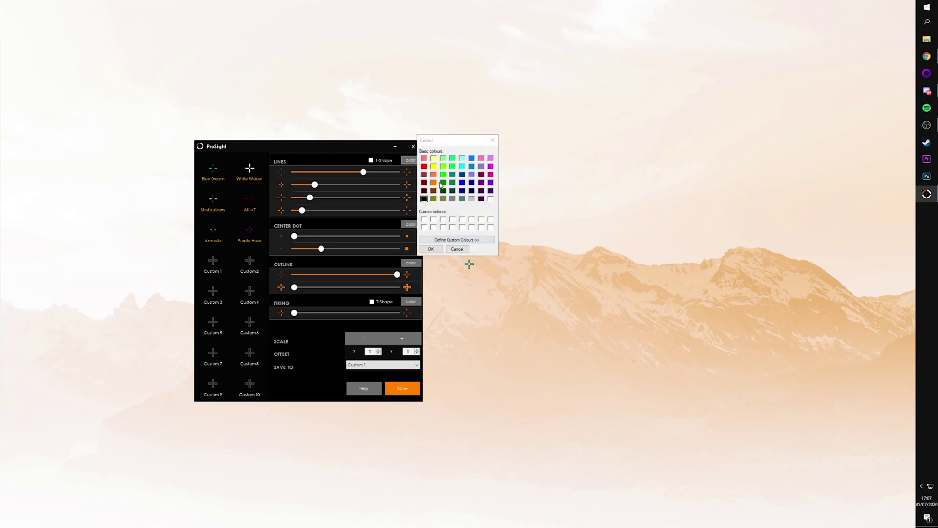
pyautogui.click(443, 174)
pyautogui.click(432, 249)
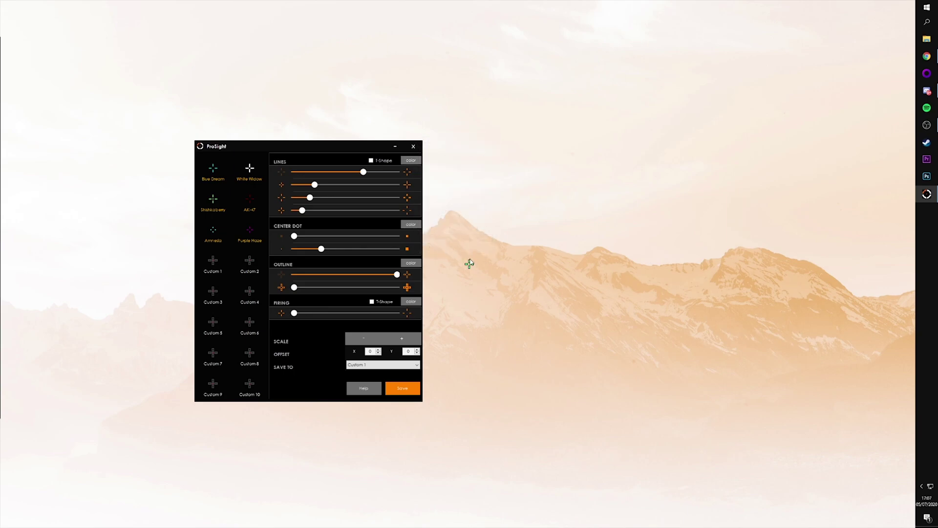
pyautogui.click(410, 159)
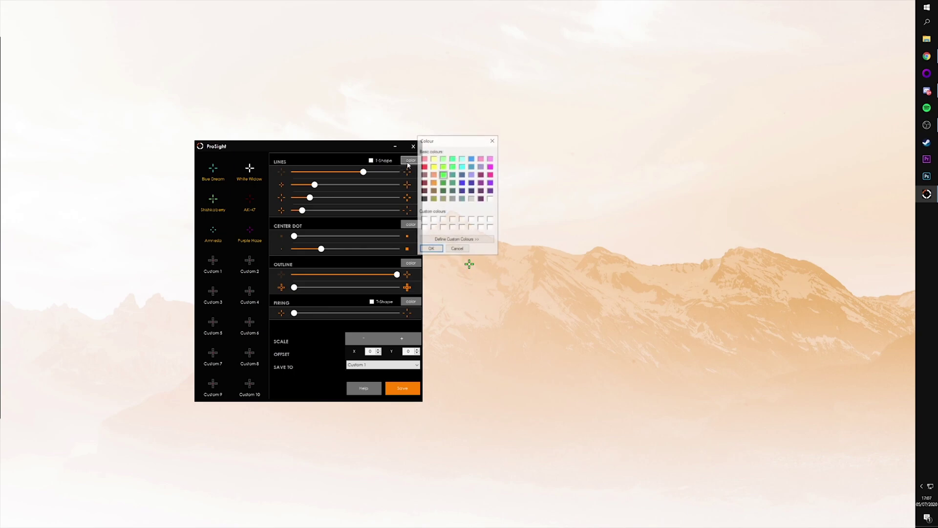
pyautogui.click(424, 199)
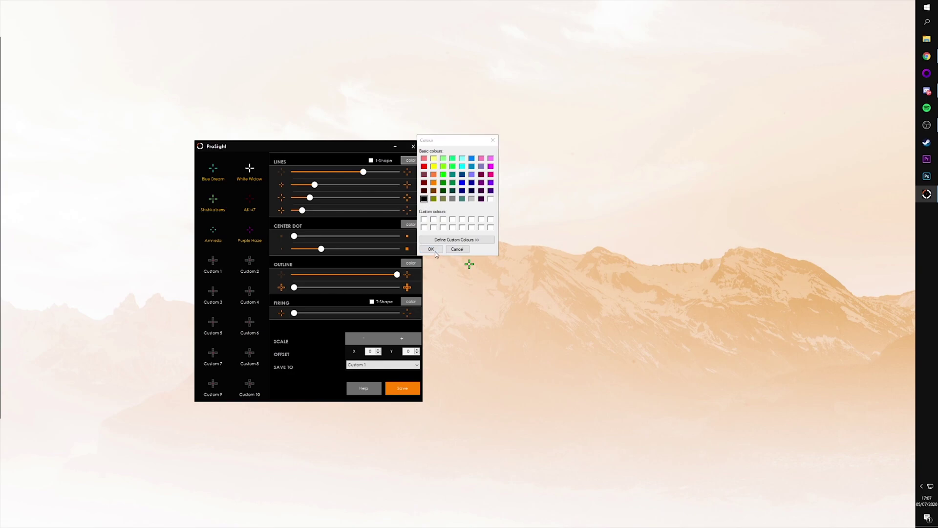
pyautogui.click(444, 184)
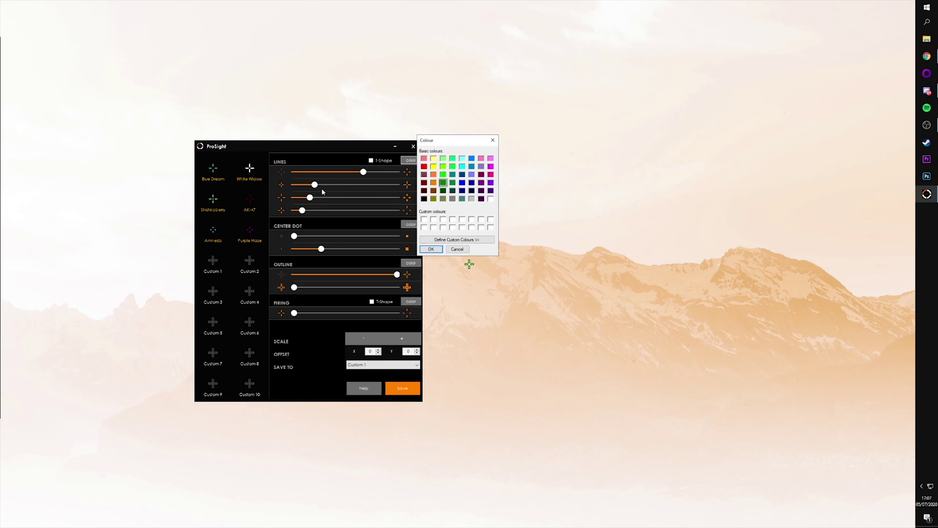
pyautogui.click(431, 249)
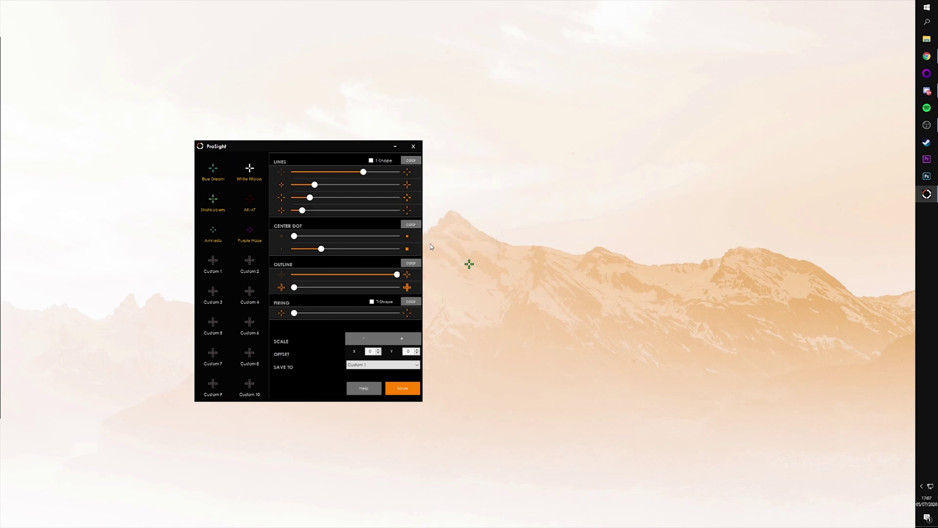
# Lengthen the crosshair lines to maximum, then shorten them back to a small cross.
pyautogui.moveTo(365, 173)
pyautogui.mouseDown()
pyautogui.moveTo(307, 173)
pyautogui.moveTo(388, 176)
pyautogui.moveTo(304, 172)
pyautogui.moveTo(442, 175)
pyautogui.mouseUp()
pyautogui.moveTo(313, 186); pyautogui.dragTo(453, 186)
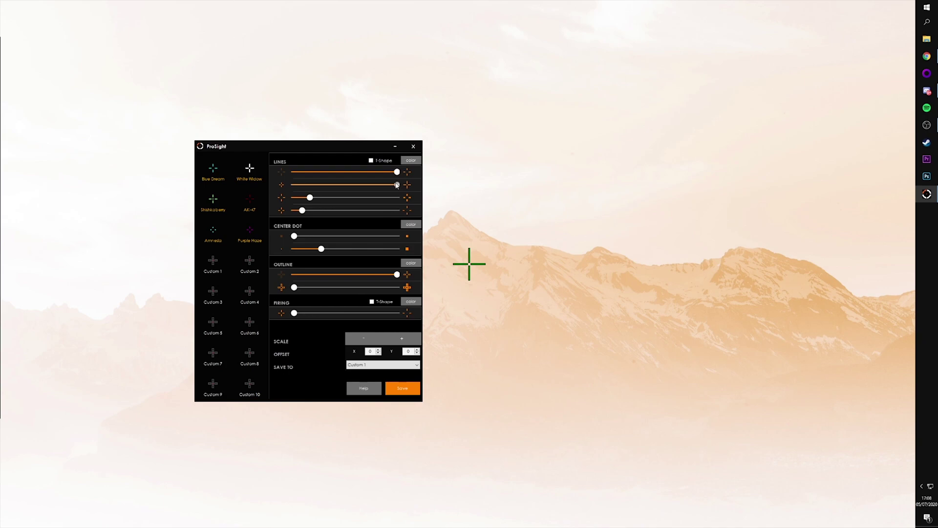
pyautogui.moveTo(397, 185)
pyautogui.mouseDown()
pyautogui.moveTo(300, 195)
pyautogui.moveTo(314, 195)
pyautogui.mouseUp()
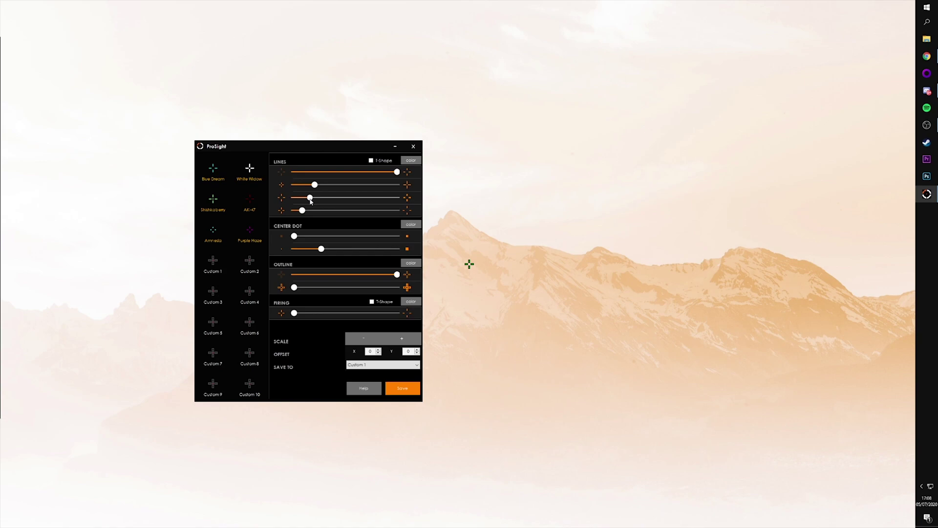
# Keep the lines thin and open then shrink the centre gap to a small opening.
pyautogui.moveTo(311, 200)
pyautogui.mouseDown()
pyautogui.moveTo(327, 200)
pyautogui.moveTo(303, 200)
pyautogui.mouseUp()
pyautogui.moveTo(301, 198)
pyautogui.mouseDown()
pyautogui.moveTo(359, 210)
pyautogui.moveTo(294, 211)
pyautogui.mouseUp()
pyautogui.moveTo(294, 211); pyautogui.dragTo(397, 211)
pyautogui.moveTo(397, 211); pyautogui.dragTo(302, 210)
# Keep the center dot black, make it fully visible and shrink it to a small dot.
pyautogui.click(410, 223)
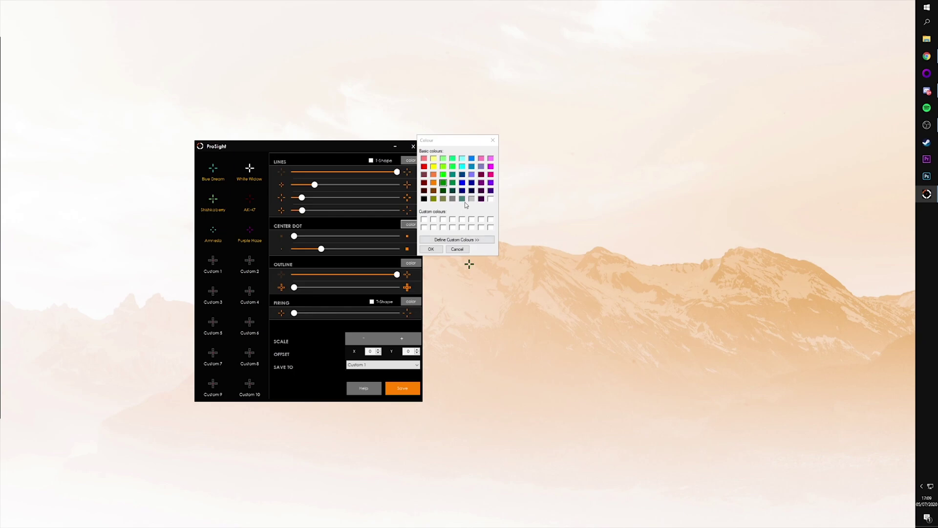
pyautogui.click(431, 249)
pyautogui.moveTo(296, 242); pyautogui.dragTo(452, 239)
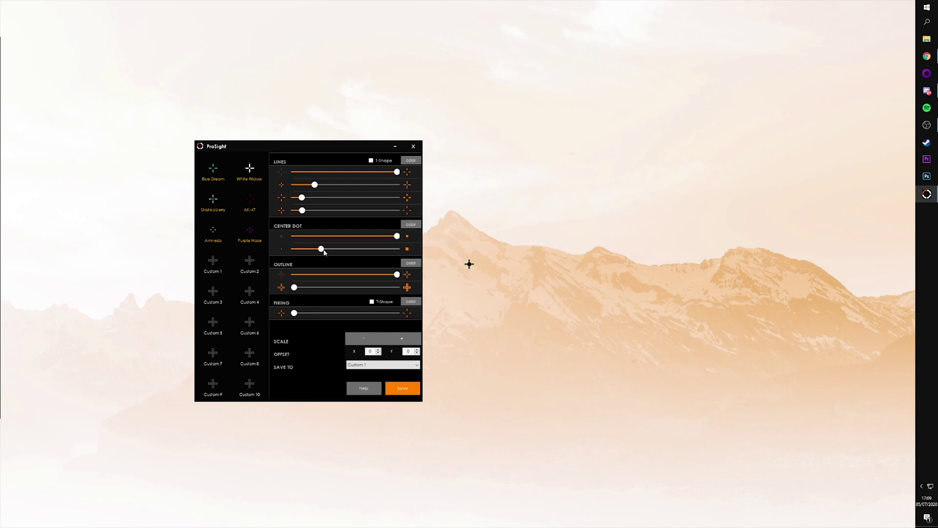
pyautogui.moveTo(321, 249); pyautogui.dragTo(304, 252)
pyautogui.moveTo(302, 198); pyautogui.dragTo(309, 198)
pyautogui.moveTo(396, 275); pyautogui.dragTo(272, 278)
pyautogui.moveTo(294, 275); pyautogui.dragTo(518, 271)
pyautogui.moveTo(295, 288)
pyautogui.mouseDown()
pyautogui.moveTo(481, 290)
pyautogui.moveTo(298, 292)
pyautogui.mouseUp()
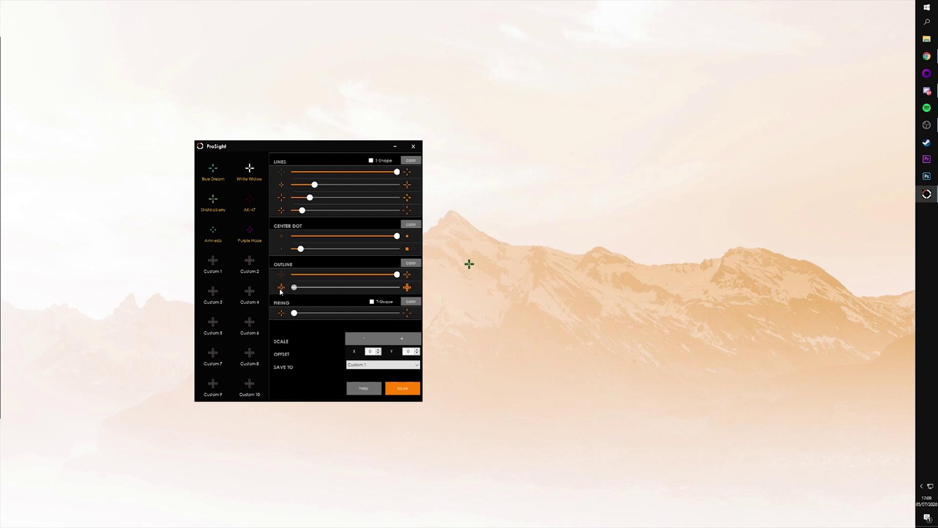
pyautogui.moveTo(292, 292); pyautogui.dragTo(304, 282)
pyautogui.moveTo(303, 286); pyautogui.dragTo(291, 291)
pyautogui.moveTo(397, 274)
pyautogui.mouseDown()
pyautogui.moveTo(340, 277)
pyautogui.moveTo(477, 277)
pyautogui.mouseUp()
pyautogui.moveTo(309, 198); pyautogui.dragTo(301, 197)
# Give the crosshair a moderate firing spread, previewed with simulated shots, then trim it slightly.
pyautogui.moveTo(295, 313)
pyautogui.mouseDown()
pyautogui.moveTo(342, 318)
pyautogui.moveTo(311, 319)
pyautogui.moveTo(335, 320)
pyautogui.moveTo(326, 317)
pyautogui.mouseUp()
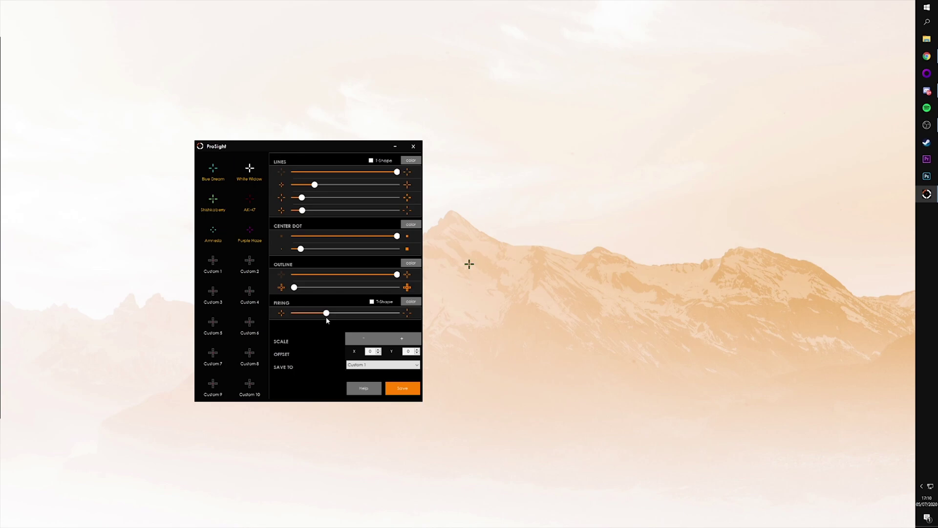
pyautogui.click(322, 146)
pyautogui.click(322, 144)
pyautogui.click(322, 145)
pyautogui.click(322, 144)
pyautogui.click(321, 145)
pyautogui.moveTo(327, 314); pyautogui.dragTo(318, 313)
# Enlarge the crosshair a few notches, then shrink it back to a small size.
pyautogui.click(398, 335)
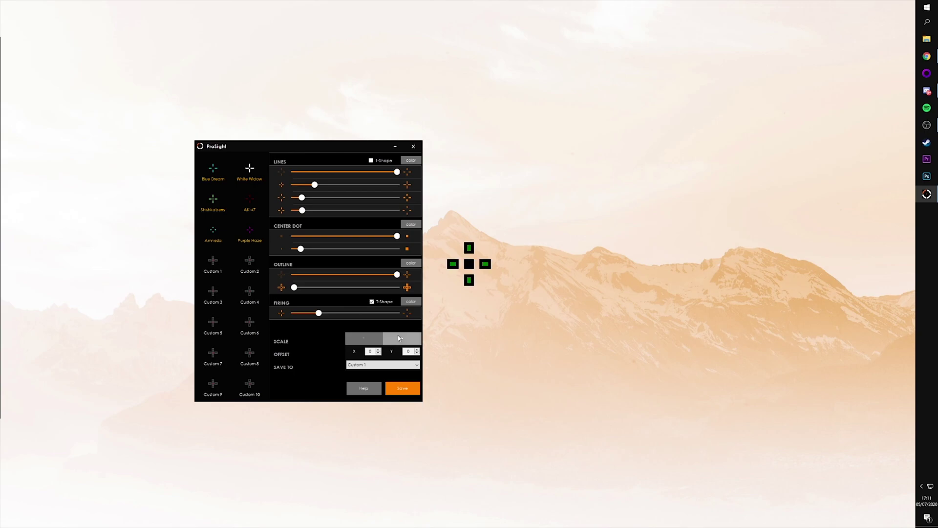
pyautogui.click(398, 335)
pyautogui.click(398, 335)
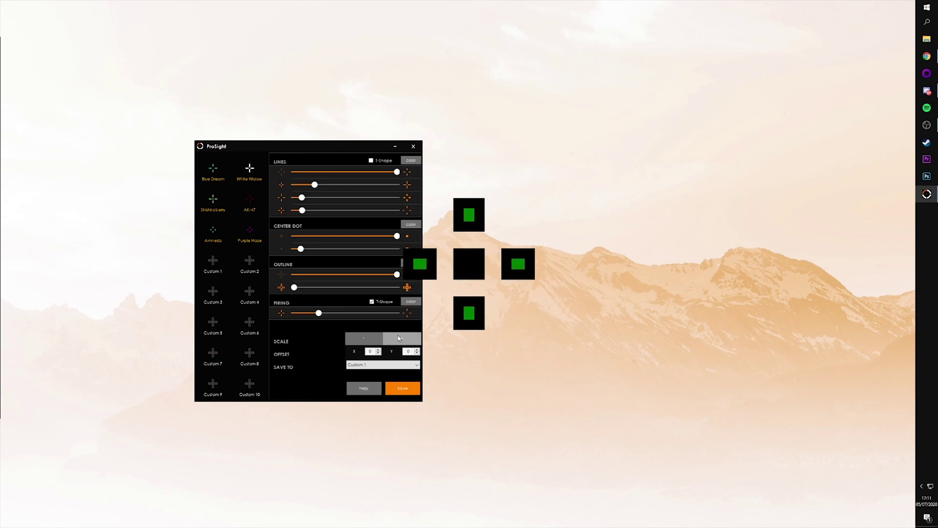
pyautogui.click(365, 341)
pyautogui.click(365, 344)
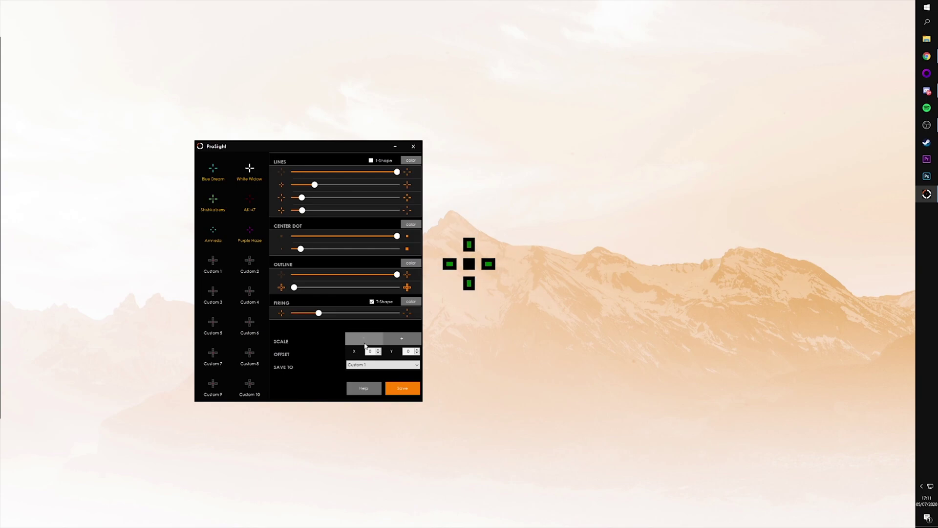
pyautogui.click(364, 343)
pyautogui.click(365, 344)
pyautogui.click(364, 344)
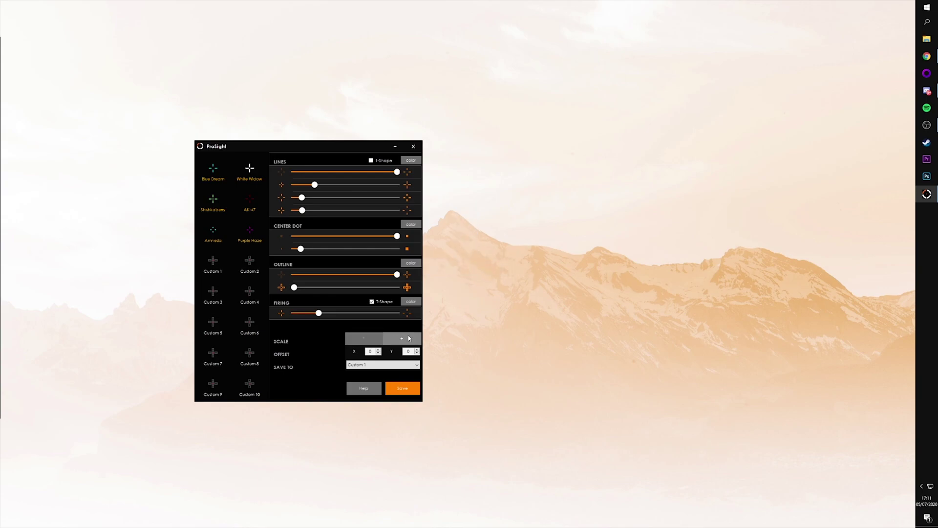
pyautogui.click(365, 342)
# Nudge the crosshair right and back with Offset X, then down and back up with Offset Y.
pyautogui.click(379, 350)
pyautogui.click(379, 349)
pyautogui.click(379, 355)
pyautogui.click(380, 354)
pyautogui.click(418, 353)
pyautogui.click(420, 351)
pyautogui.click(418, 349)
pyautogui.click(418, 354)
# Save the current crosshair design into the Custom 1 slot.
pyautogui.click(416, 366)
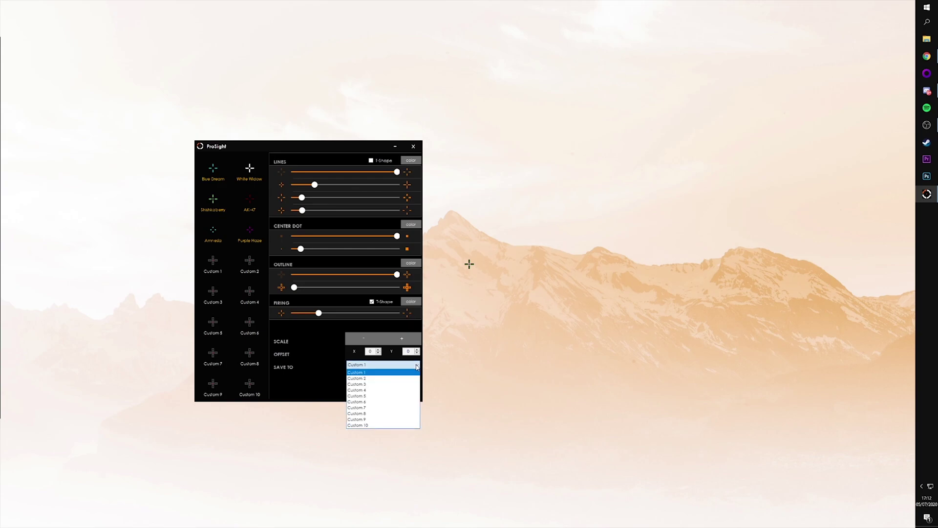
pyautogui.click(360, 373)
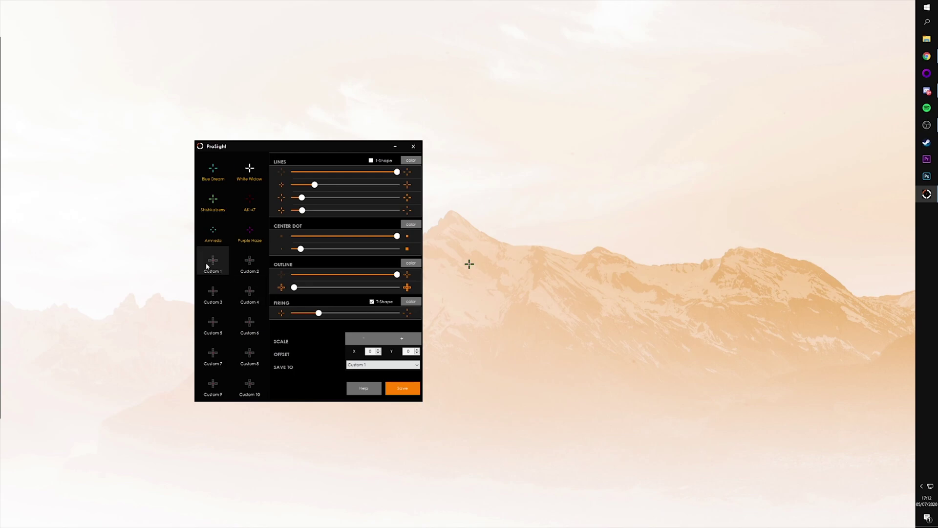
pyautogui.click(402, 387)
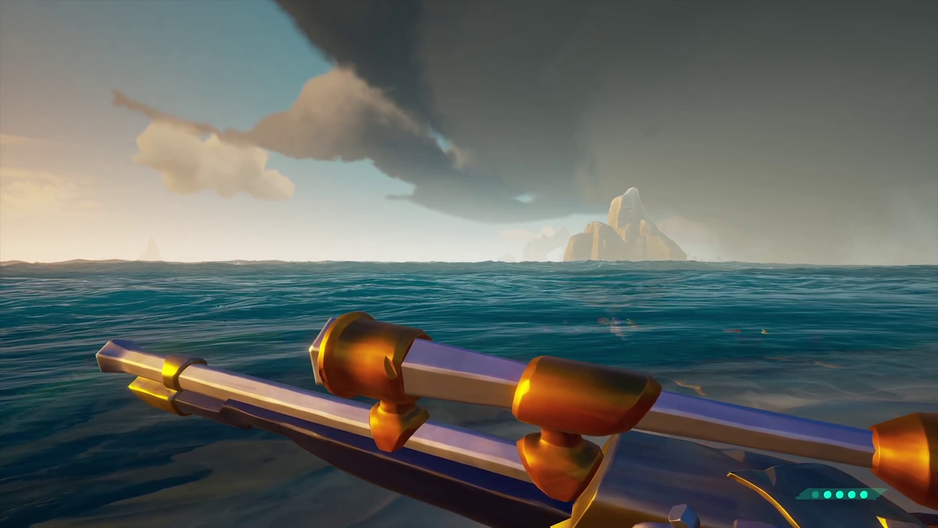
# Set Sea of Thieves' Display Mode to Windowed in Video Settings and leave the menu.
pyautogui.press('Escape')
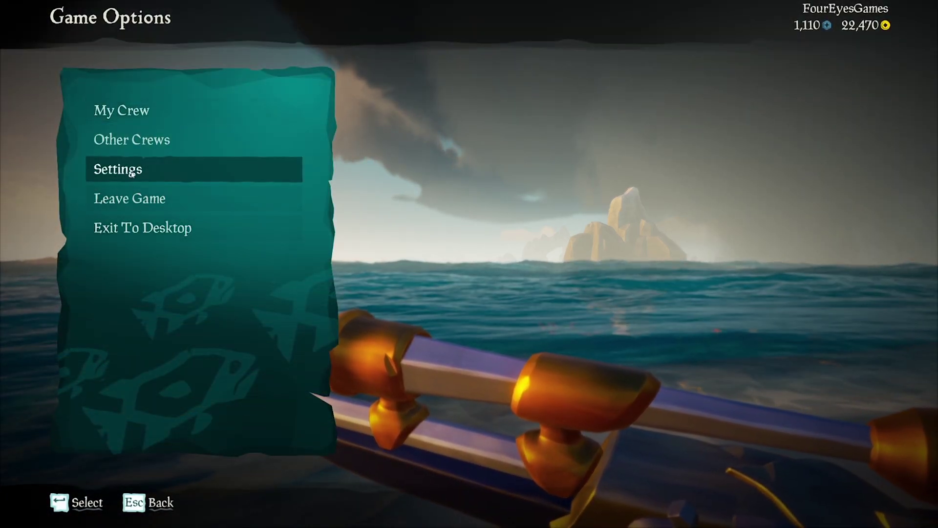
pyautogui.click(128, 168)
pyautogui.click(131, 241)
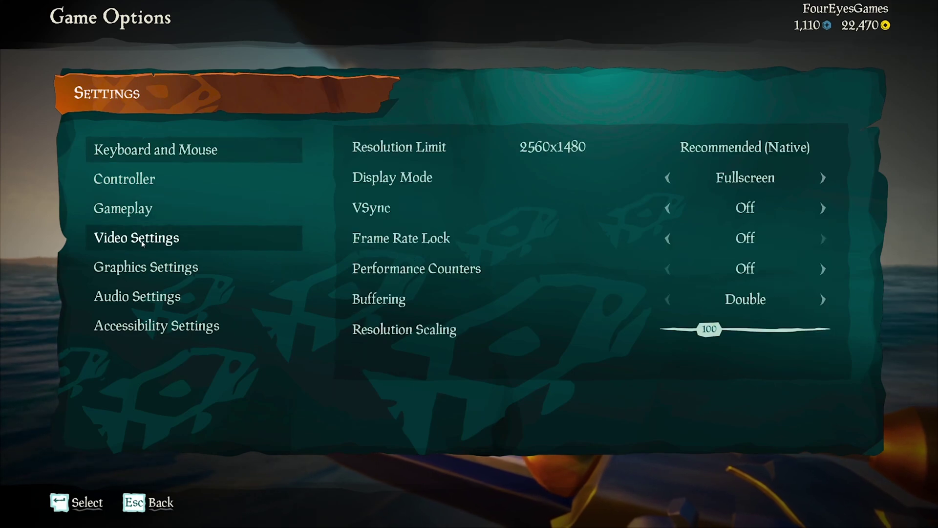
pyautogui.click(669, 178)
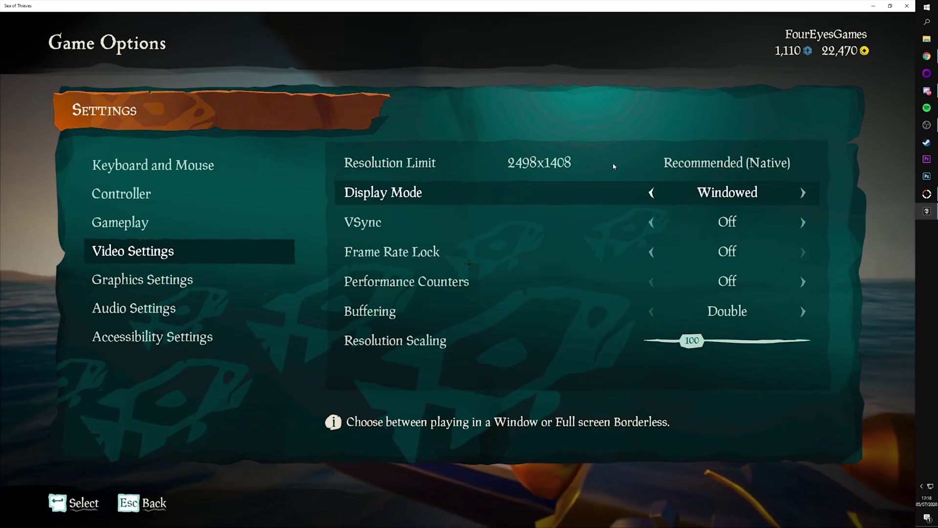
pyautogui.press('Escape')
pyautogui.press('Escape')
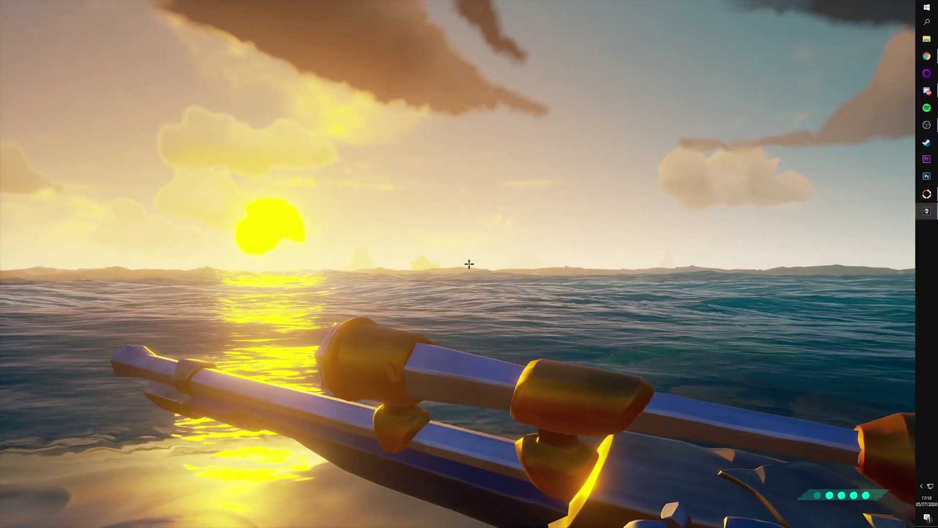
# Launch Borderless Gaming from the hidden tray icons, tuck it away and resume play.
pyautogui.press('Tab')
pyautogui.press('Tab')
pyautogui.press('Escape')
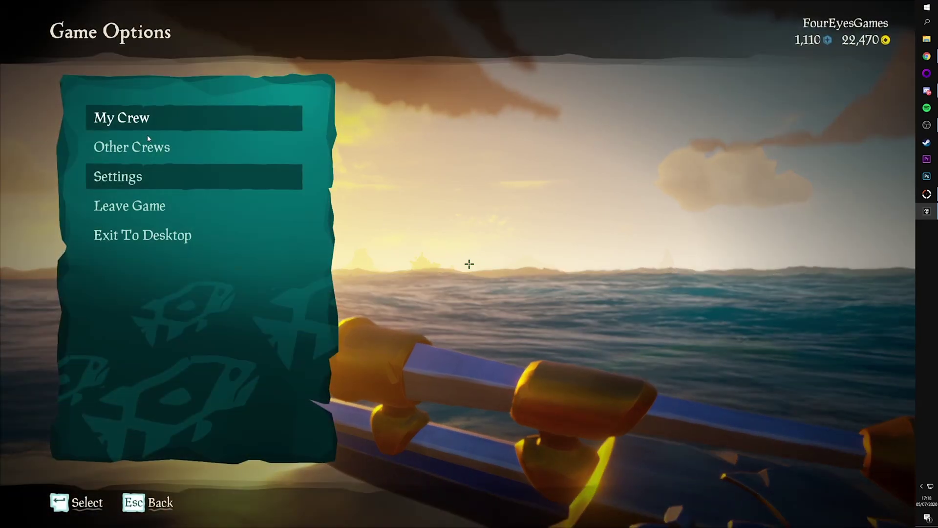
pyautogui.press('Escape')
pyautogui.press('Escape')
pyautogui.click(921, 485)
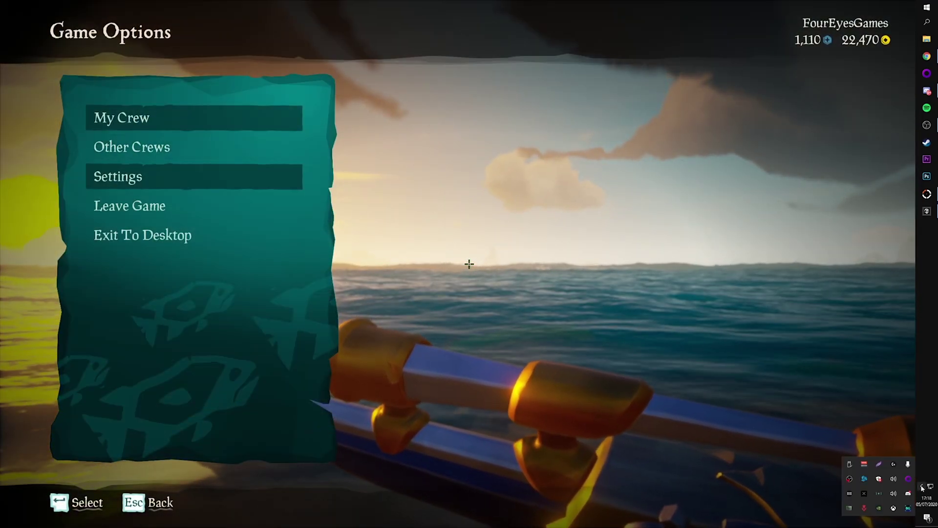
pyautogui.click(907, 508)
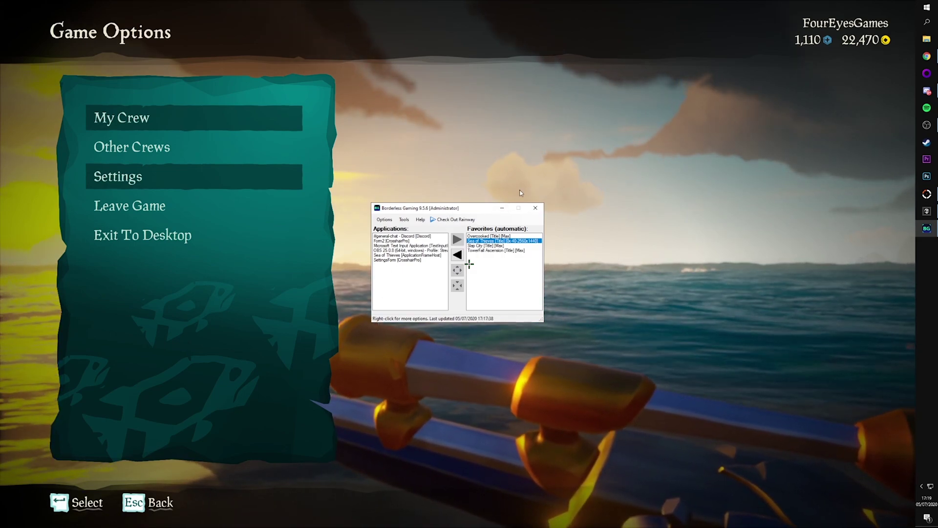
pyautogui.click(502, 210)
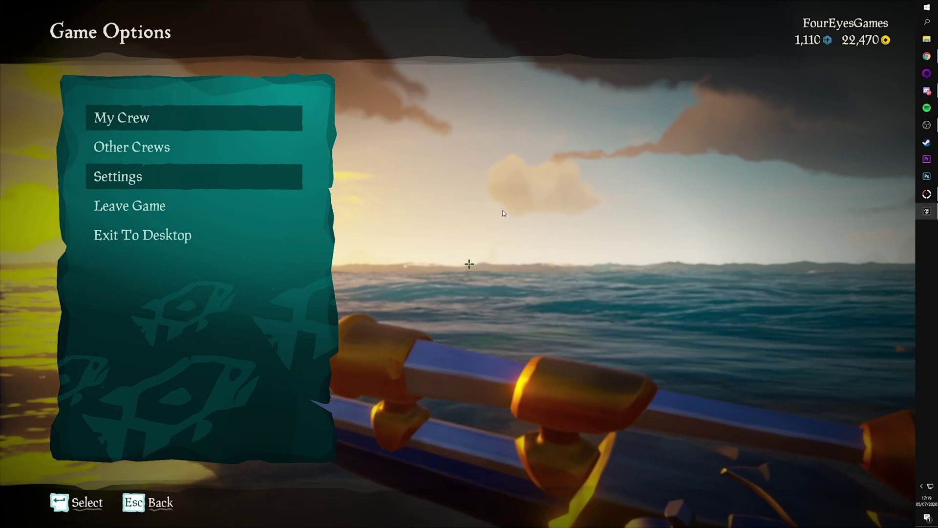
pyautogui.press('Escape')
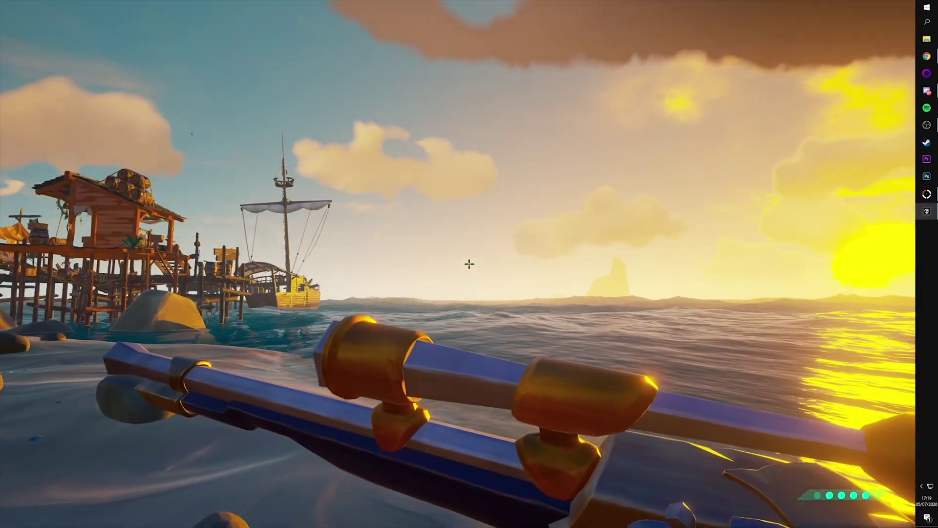
# Peek through the spyglass, walk through the village and along the dock to the ship, then bring up the inventory.
pyautogui.rightClick(470, 264)
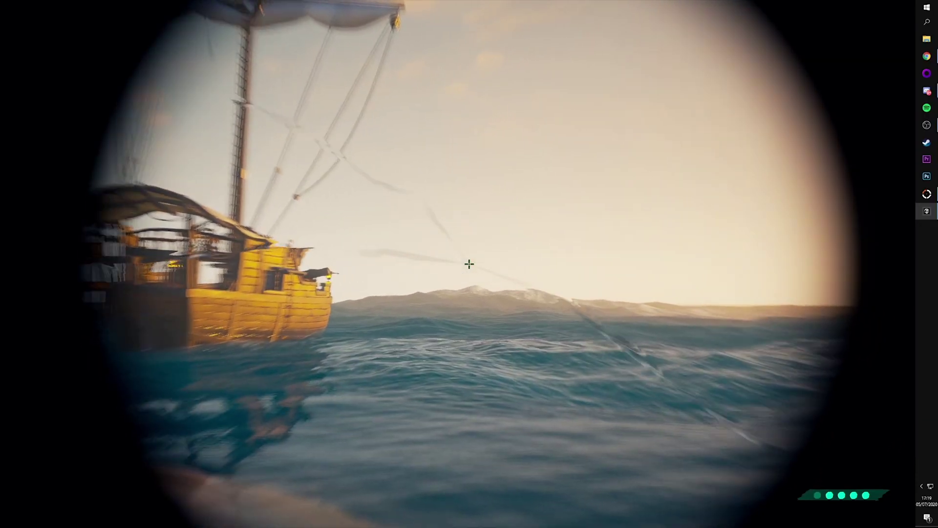
pyautogui.rightClick(469, 264)
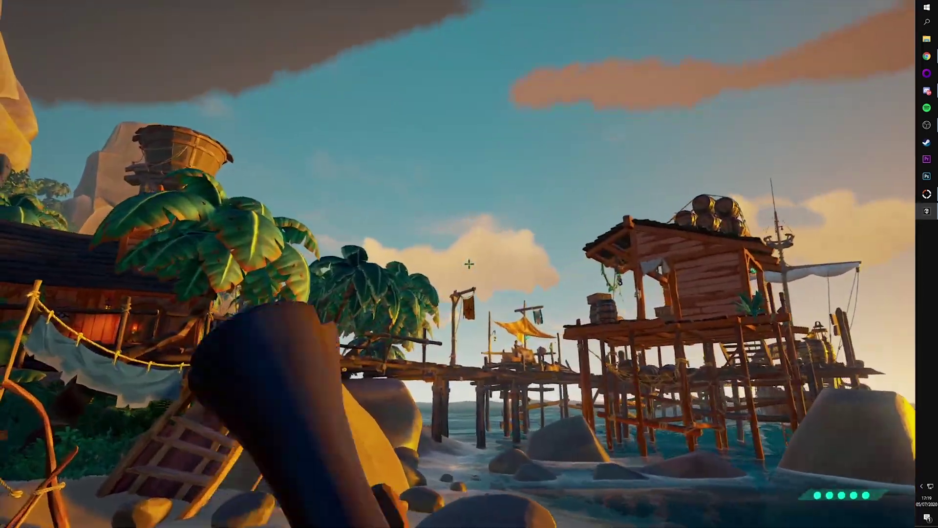
pyautogui.press('w')
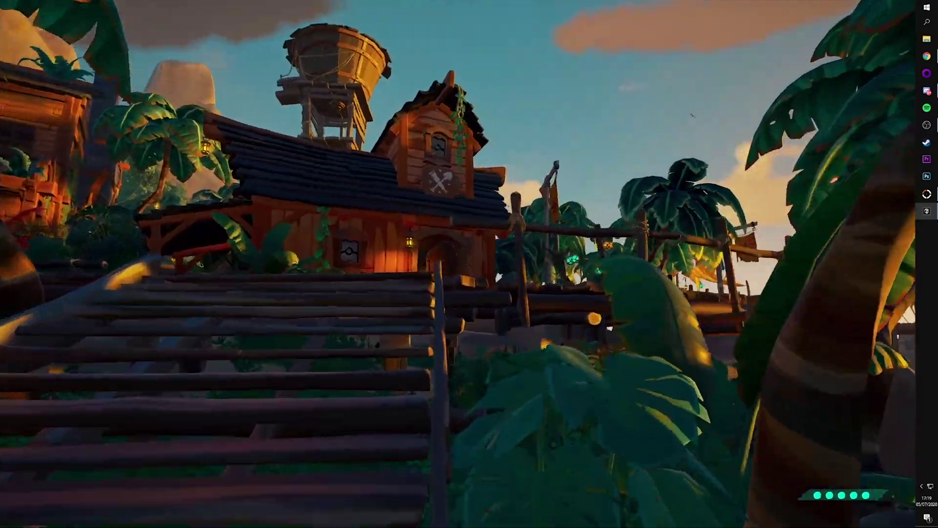
pyautogui.press('w')
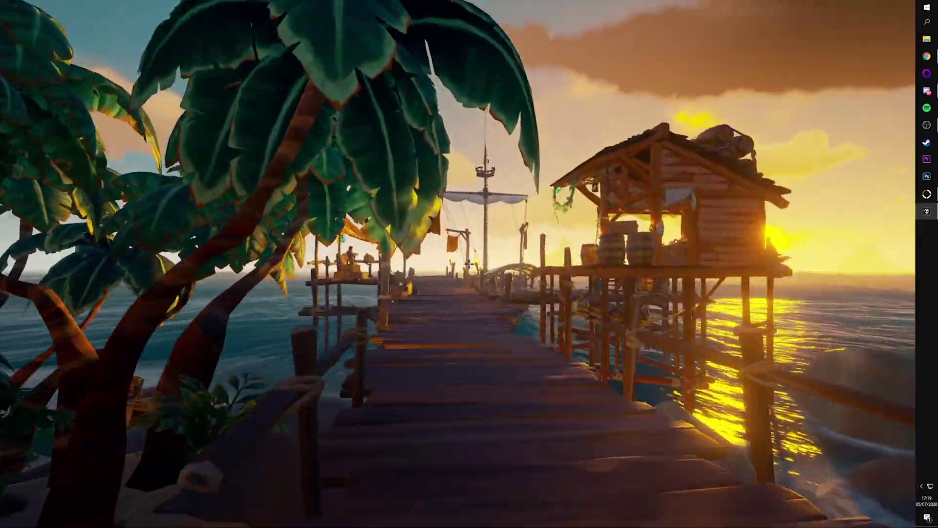
pyautogui.press('w')
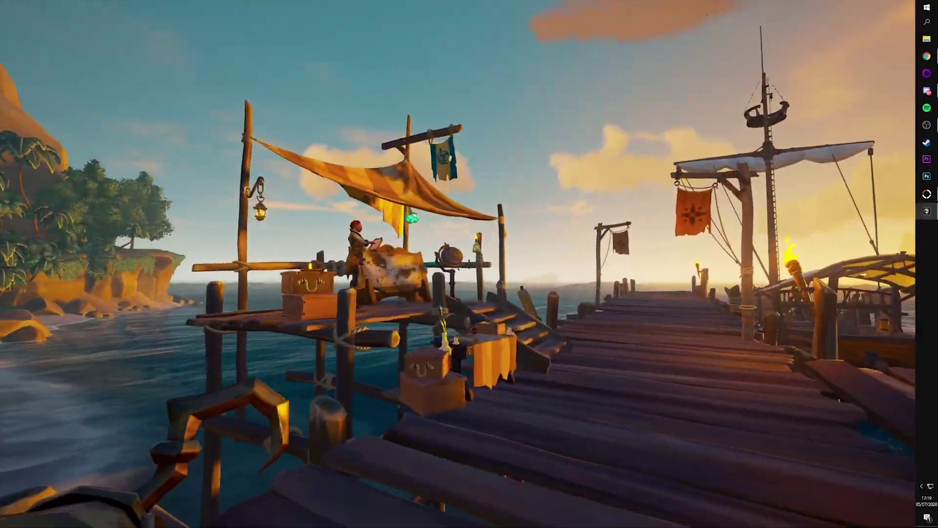
pyautogui.press('w')
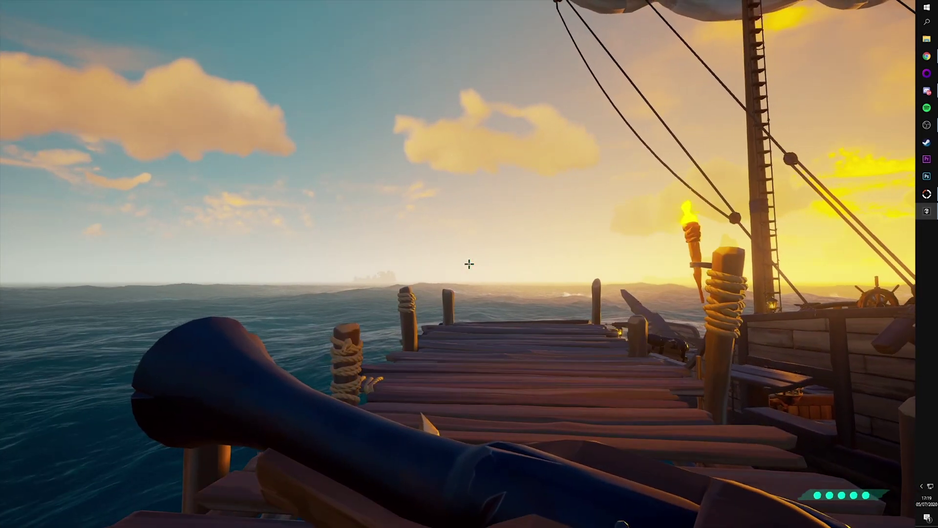
pyautogui.press('Tab')
# Apply the Blue Dream crosshair preset from the ProSight settings and resume play.
pyautogui.click(926, 194)
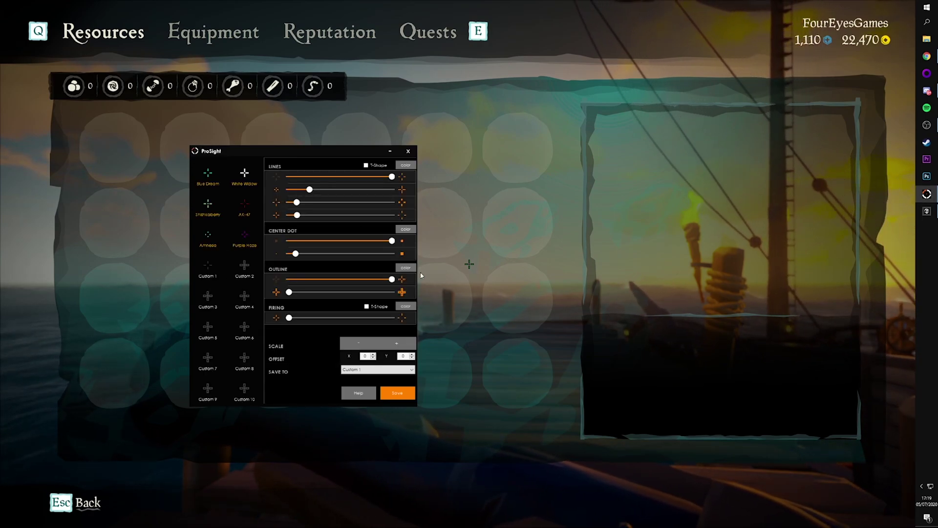
pyautogui.click(241, 181)
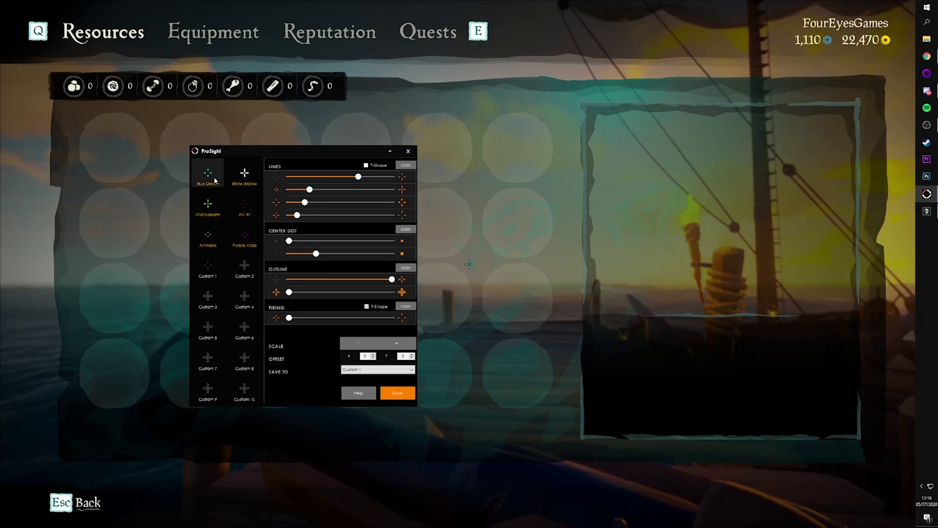
pyautogui.click(461, 195)
pyautogui.press('Escape')
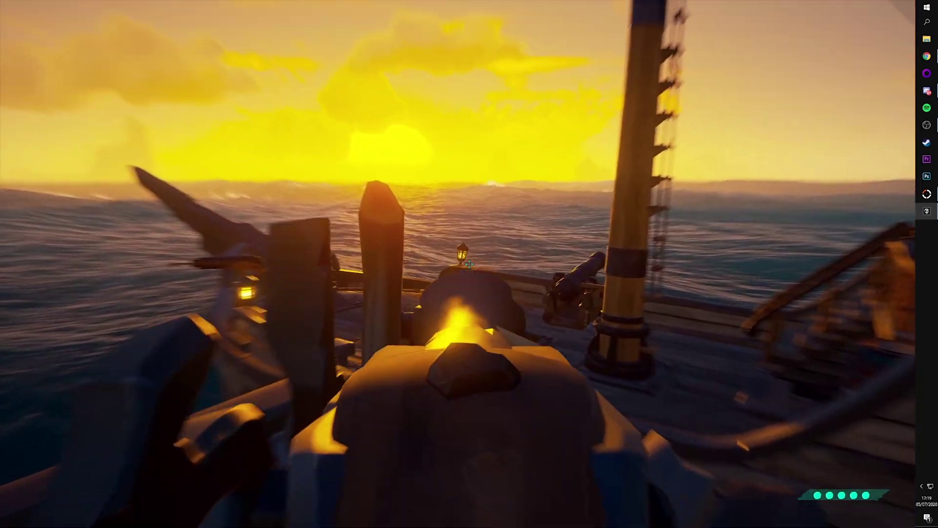
# Test the new crosshair by firing the cannon and sighting through the spyglass.
pyautogui.click(470, 264)
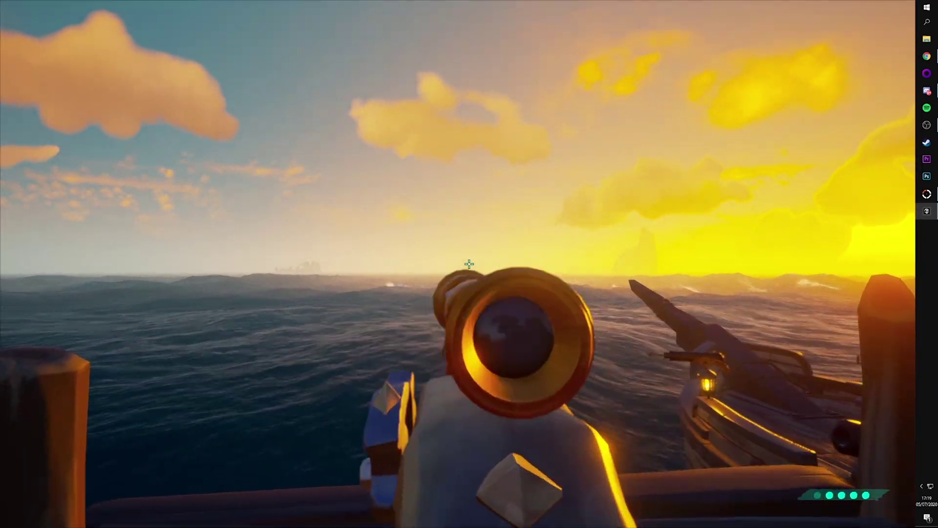
pyautogui.rightClick(469, 264)
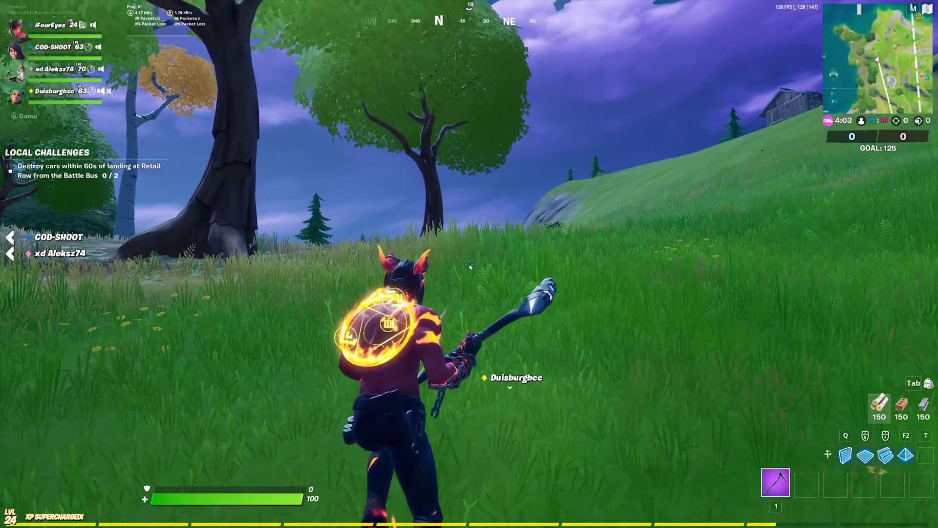
# Check Fortnite's video settings, which show Windowed Fullscreen display mode.
pyautogui.press('Escape')
pyautogui.click(910, 80)
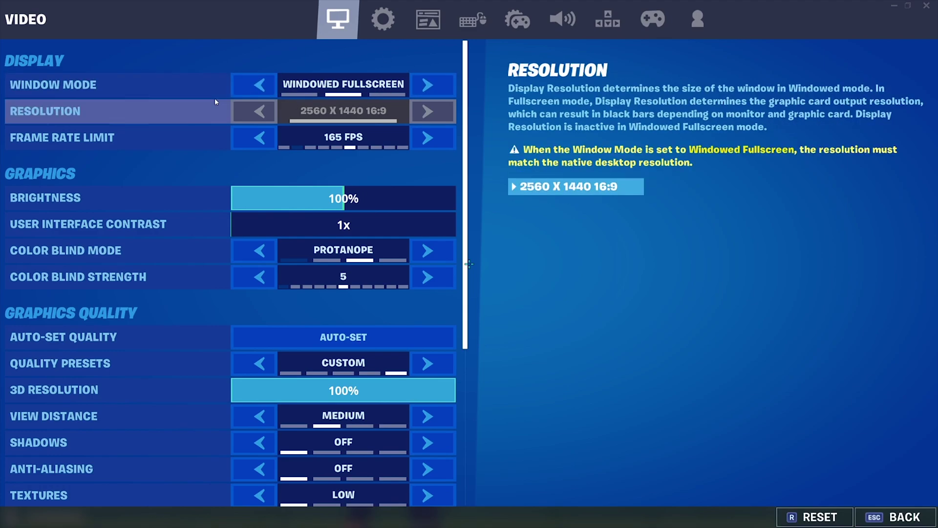
pyautogui.press('Escape')
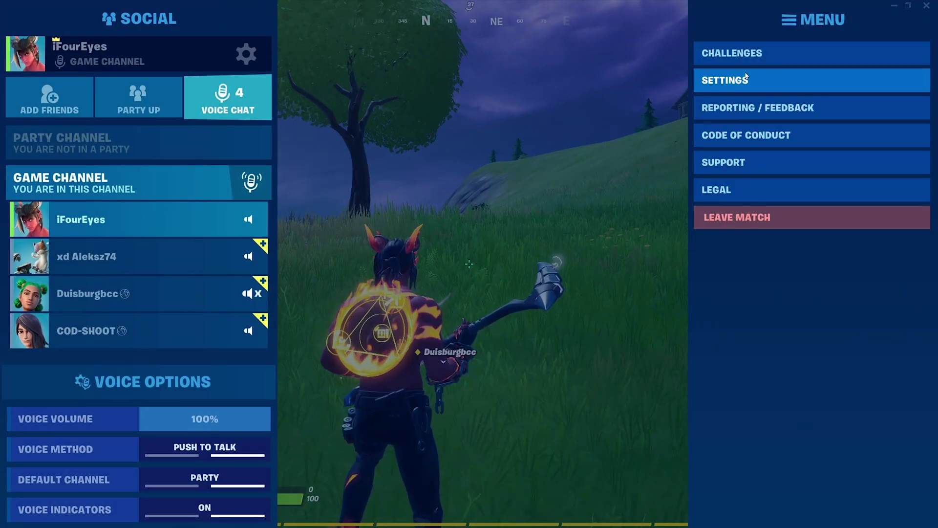
pyautogui.click(813, 80)
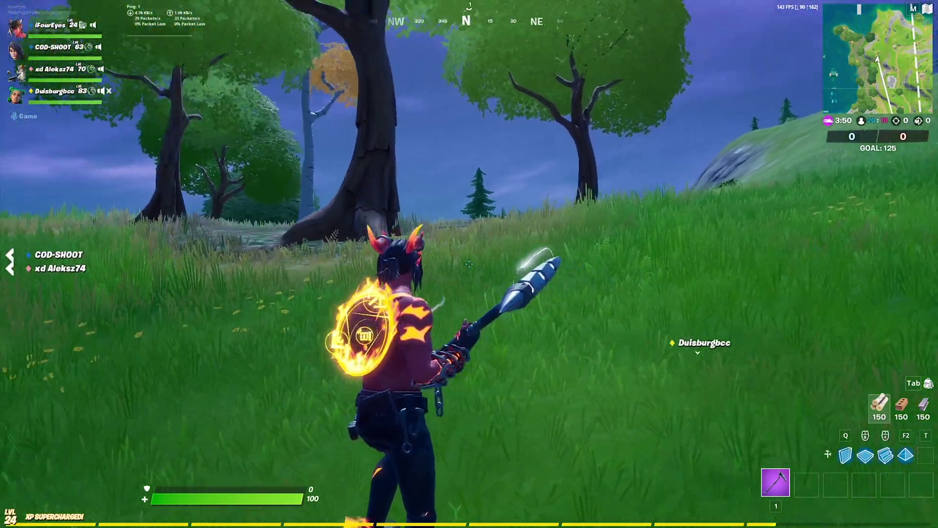
# Bring up the Game UI HUD options, where the built-in reticle is off.
pyautogui.press('Escape')
pyautogui.click(823, 79)
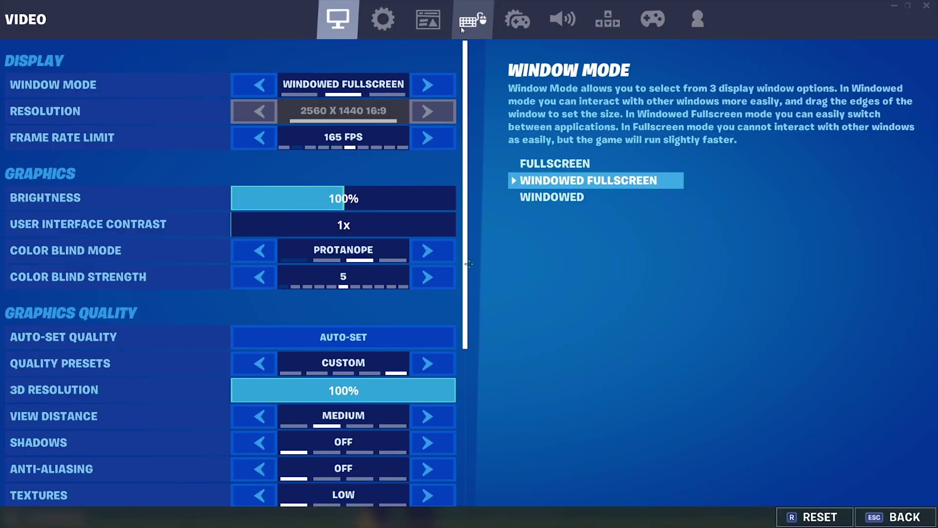
pyautogui.click(435, 25)
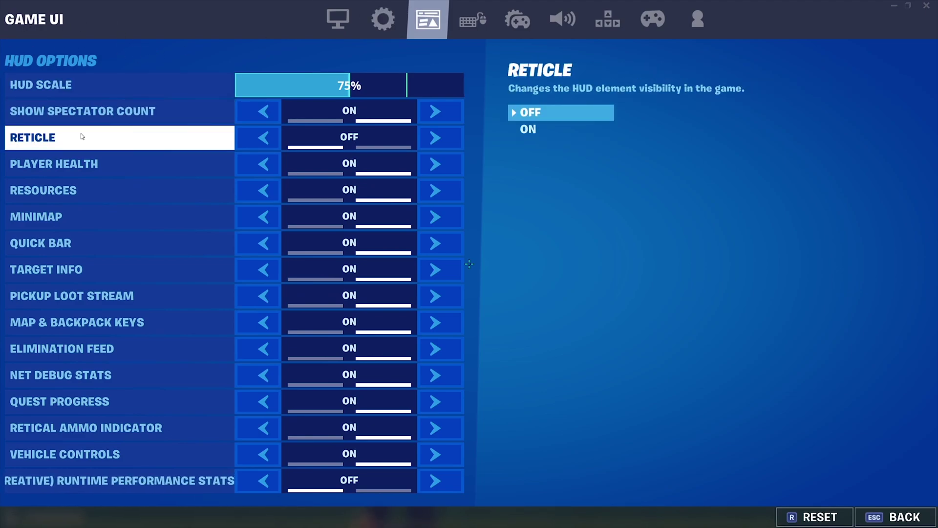
# Show Fortnite's own reticle briefly in play, then set Reticle back to Off and resume.
pyautogui.click(435, 137)
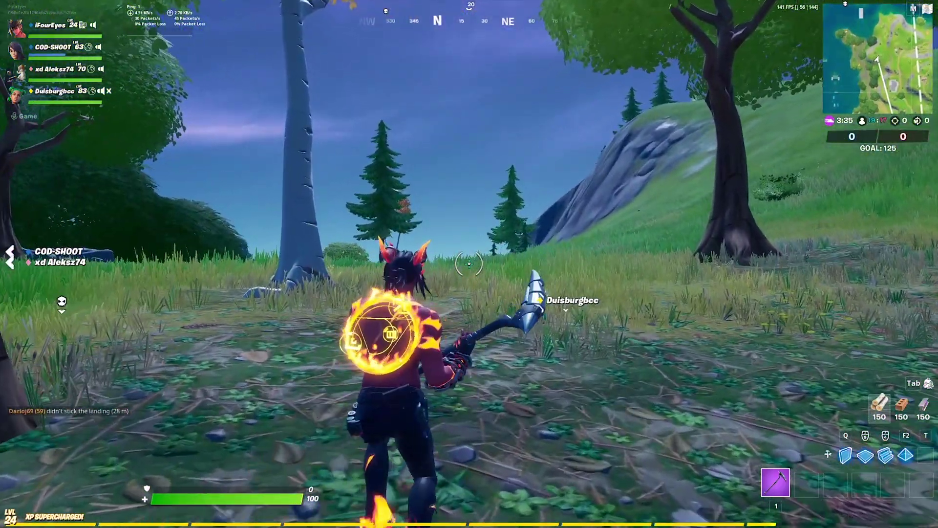
pyautogui.press('Escape')
pyautogui.click(742, 85)
pyautogui.click(428, 19)
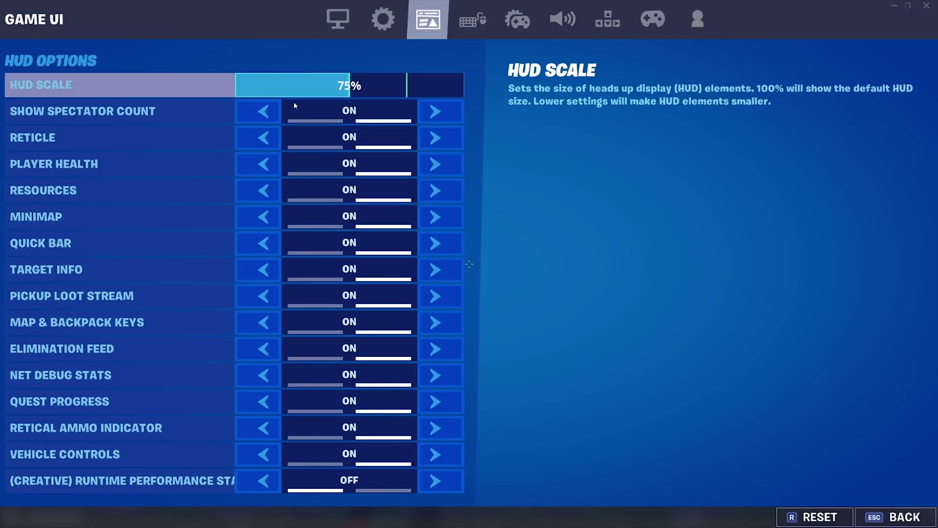
pyautogui.click(263, 137)
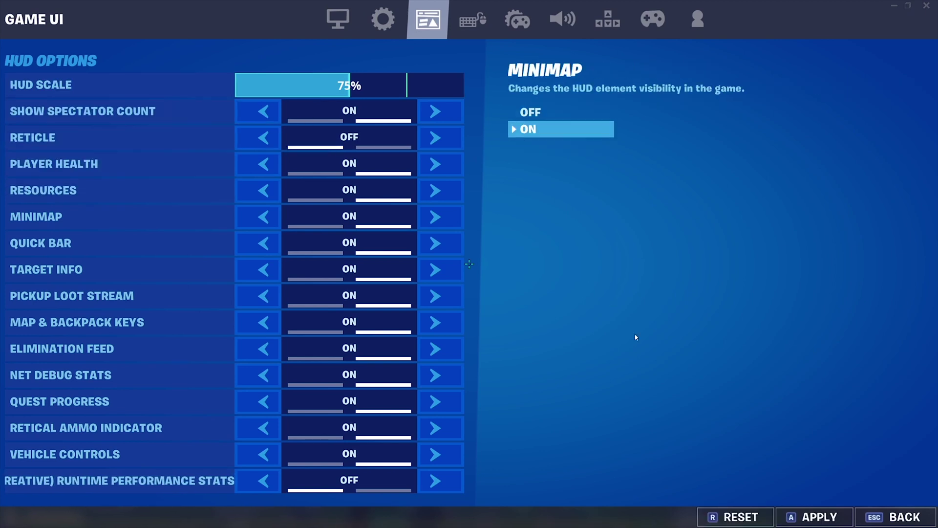
pyautogui.press('Escape')
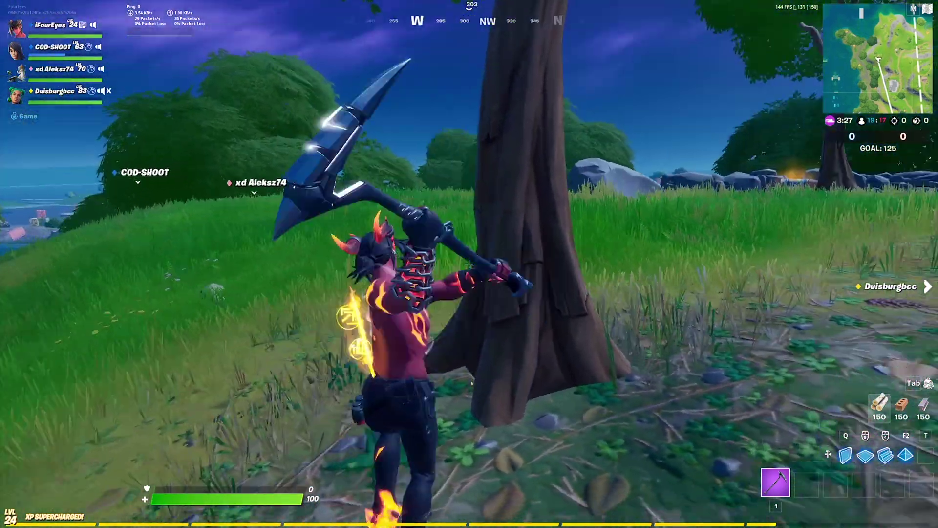
# Harvest wood from a couple of trees with the overlay crosshair centred.
pyautogui.click(469, 265)
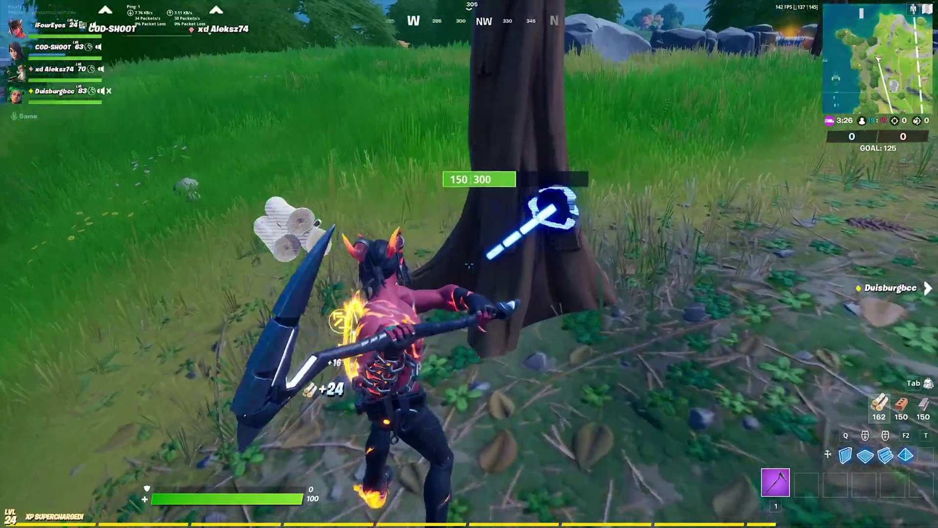
pyautogui.click(470, 263)
pyautogui.click(469, 264)
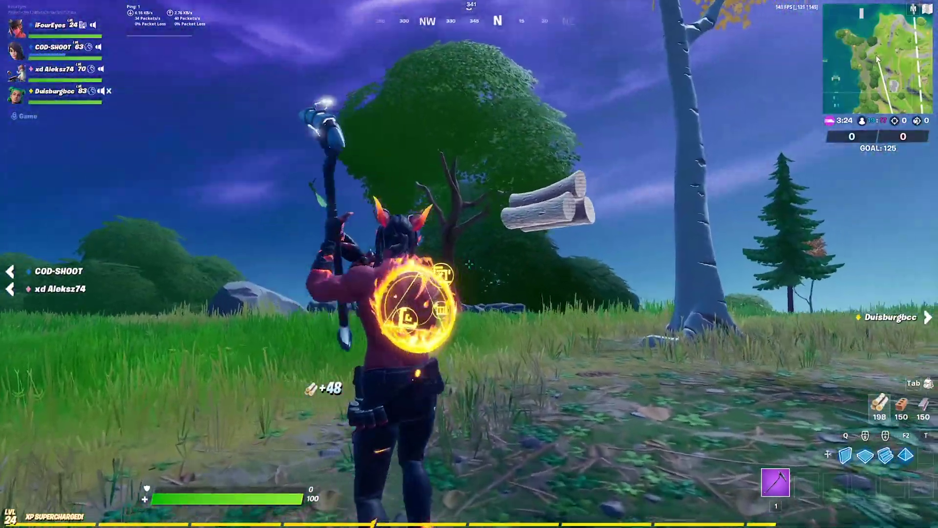
pyautogui.click(469, 264)
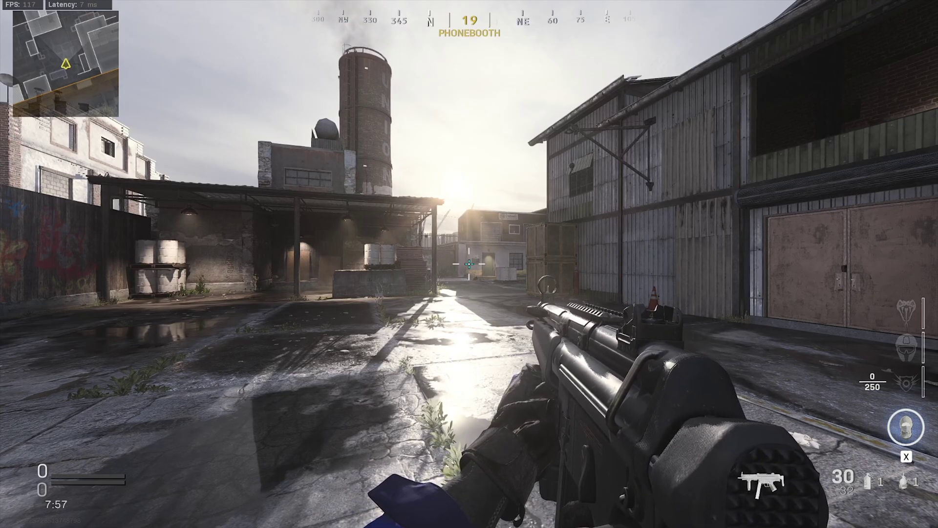
pyautogui.press('w')
pyautogui.press('shift')
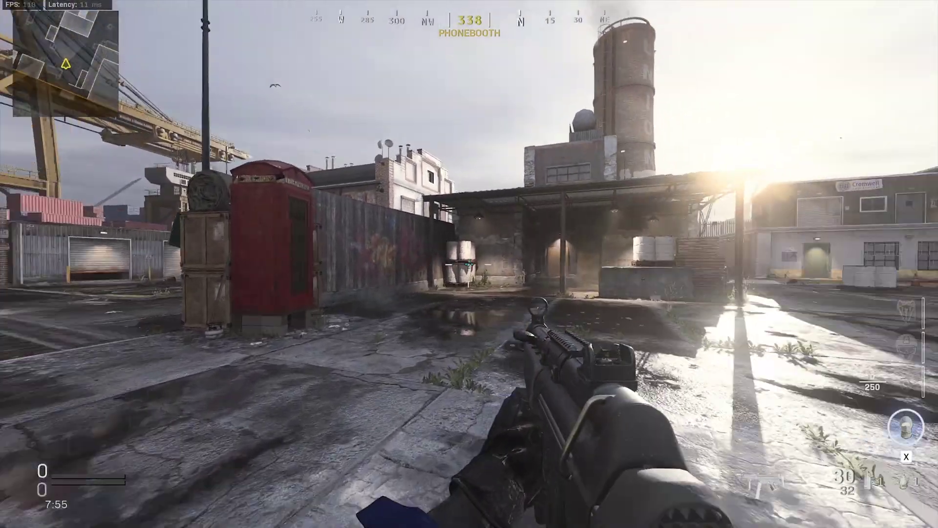
pyautogui.press('w')
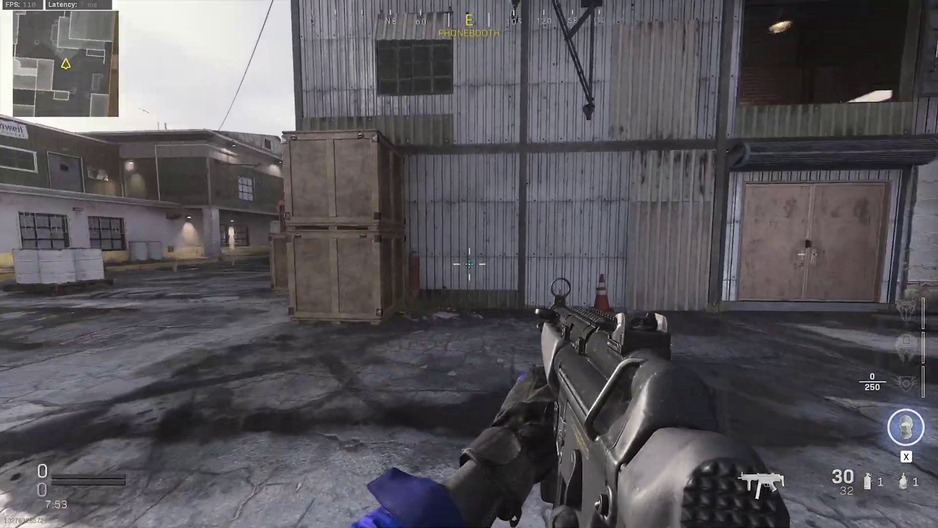
pyautogui.press('w')
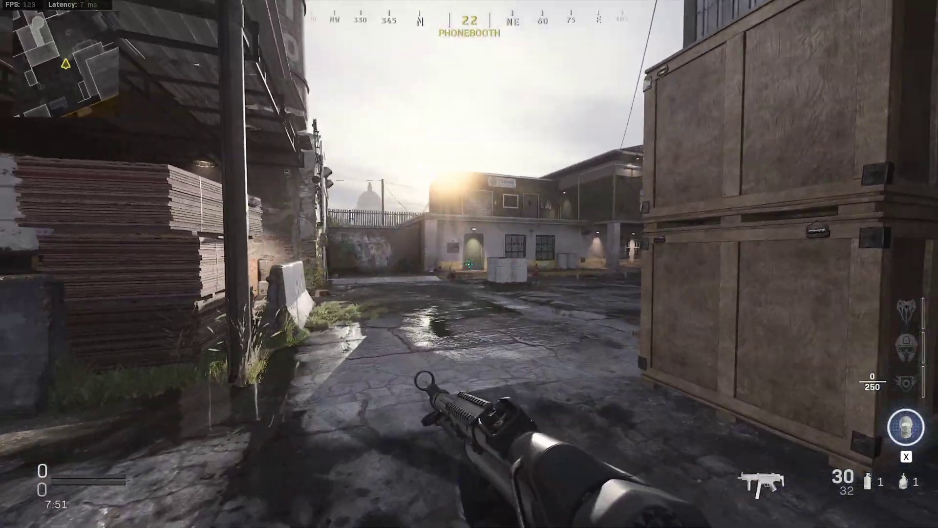
pyautogui.press('shift')
pyautogui.press('w')
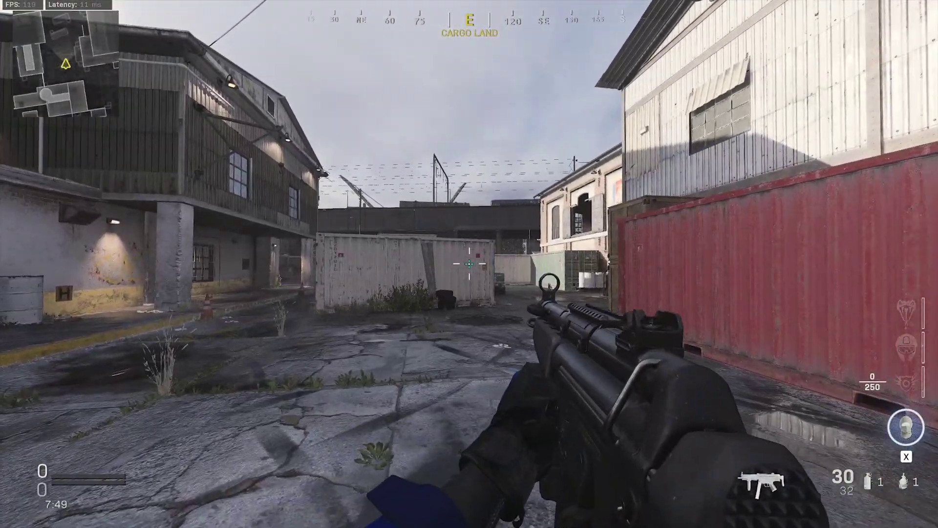
pyautogui.press('Escape')
pyautogui.click(107, 177)
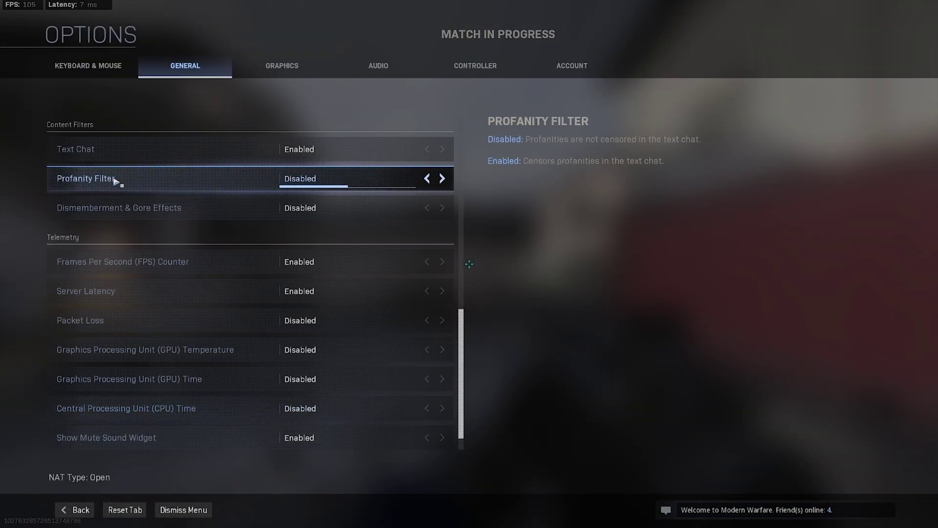
pyautogui.click(299, 69)
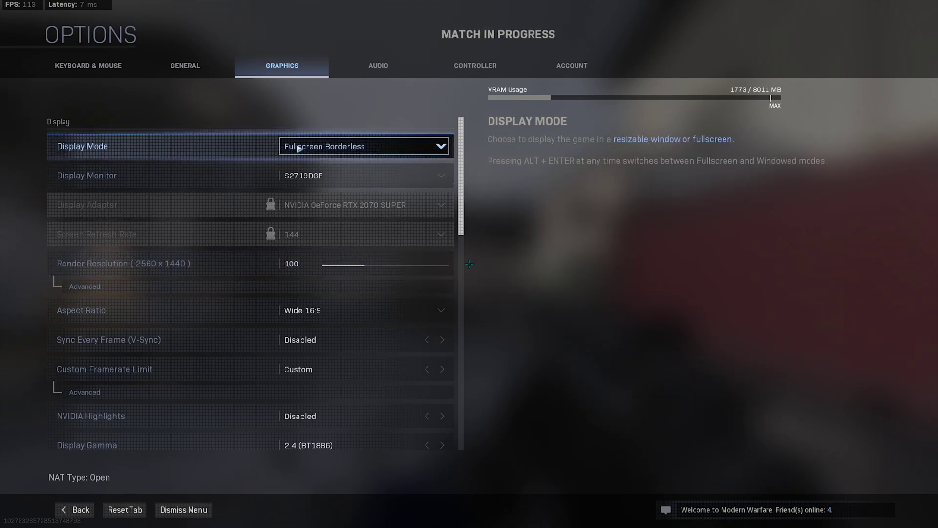
pyautogui.press('Escape')
pyautogui.press('Escape')
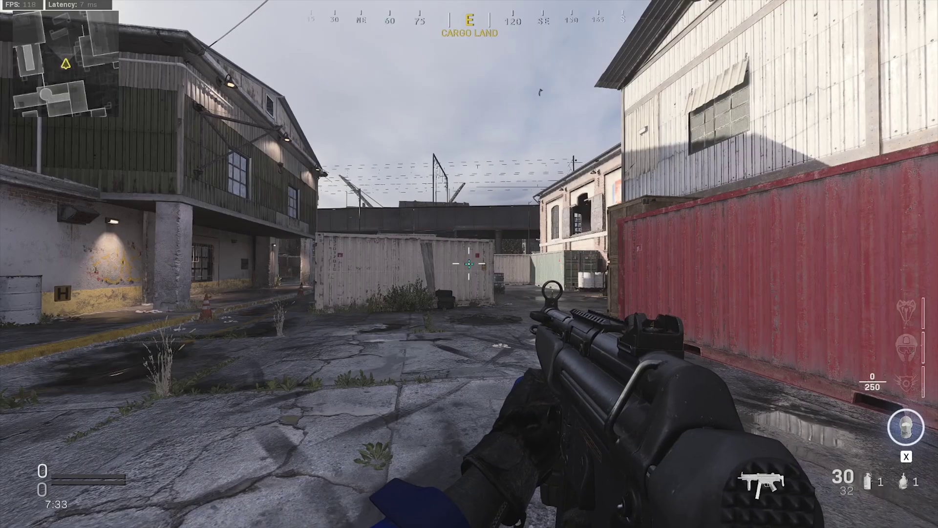
pyautogui.press('w')
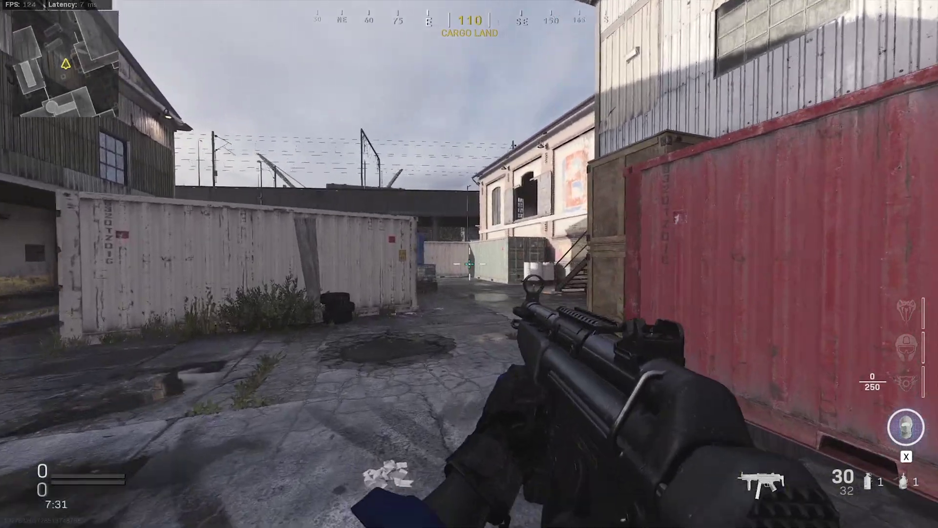
pyautogui.press('w')
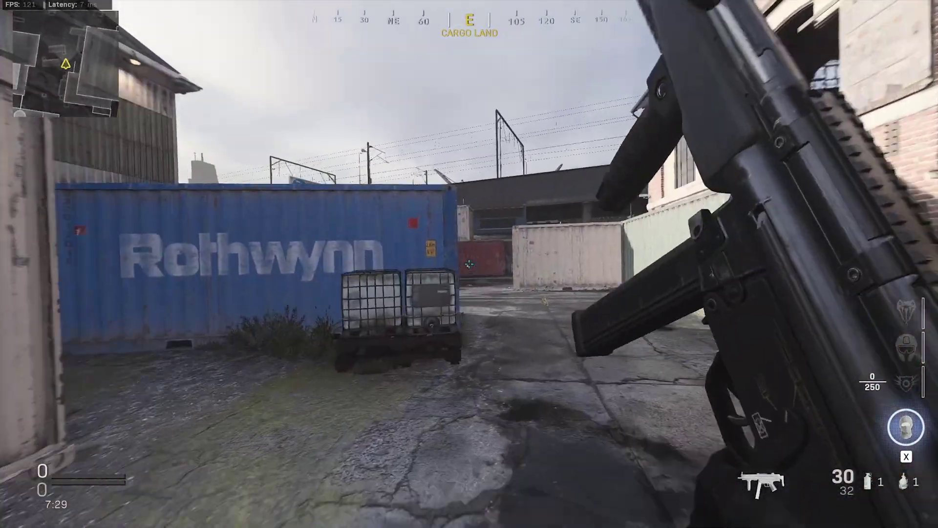
pyautogui.press('w')
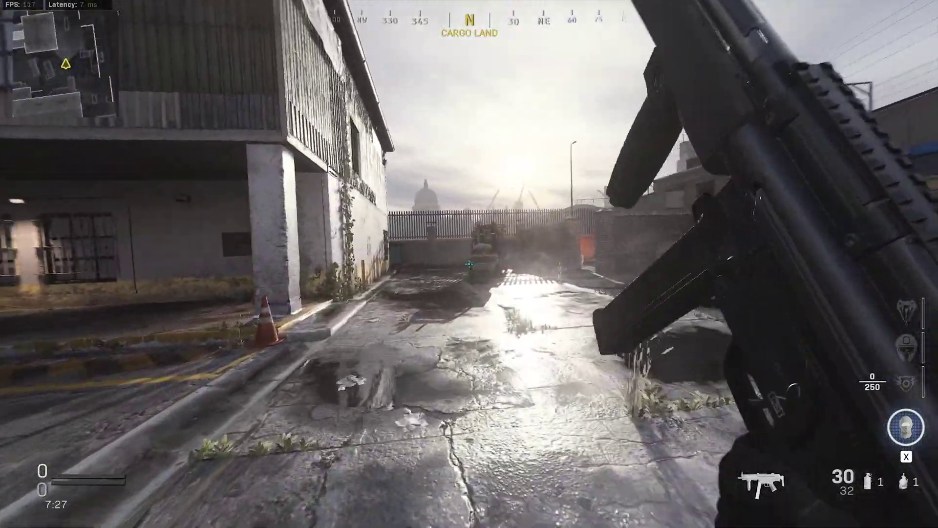
pyautogui.press('w')
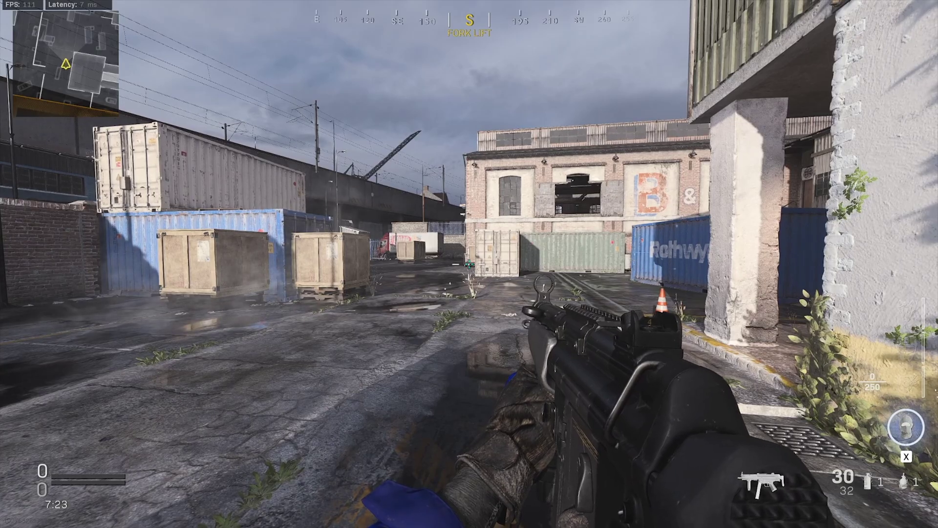
pyautogui.press('w')
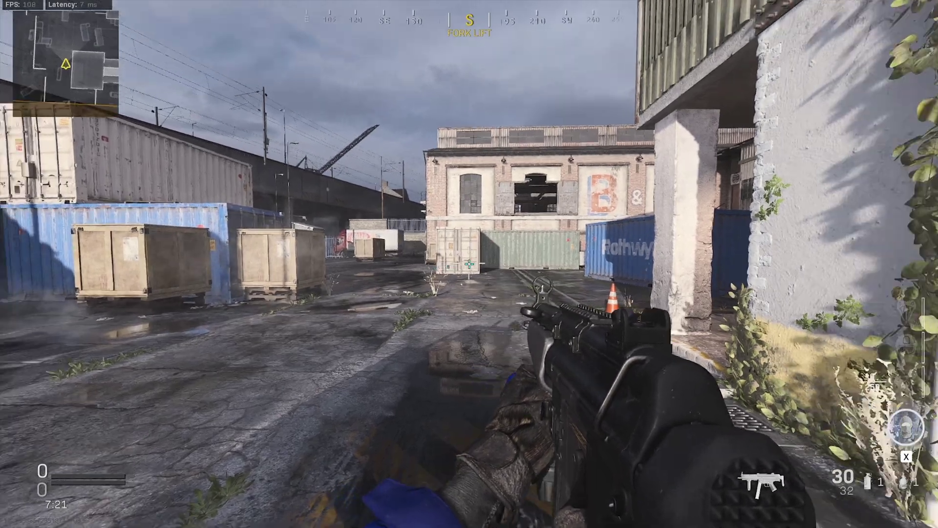
pyautogui.press('w')
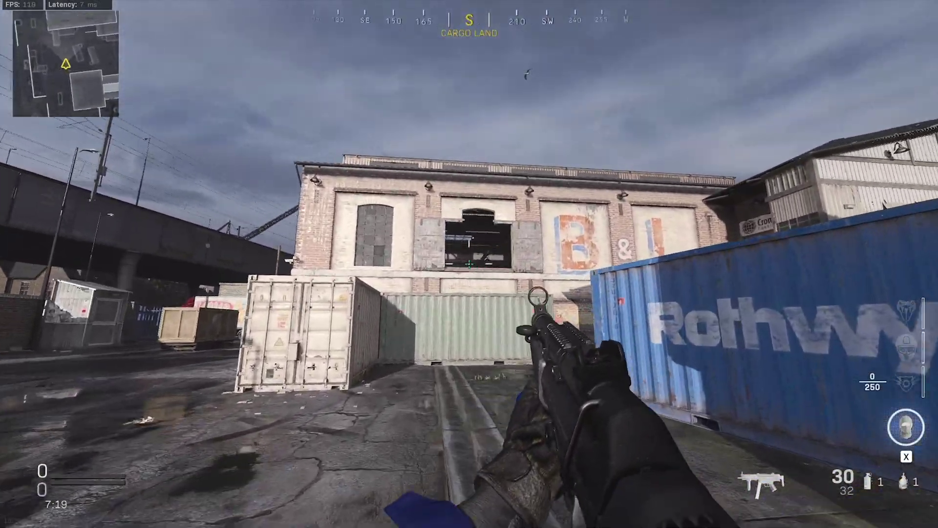
pyautogui.press('w')
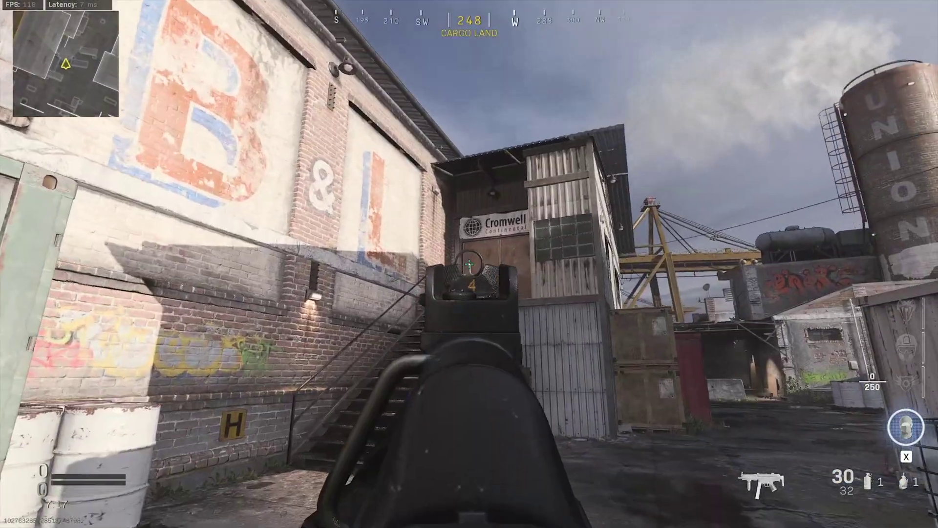
pyautogui.press('w')
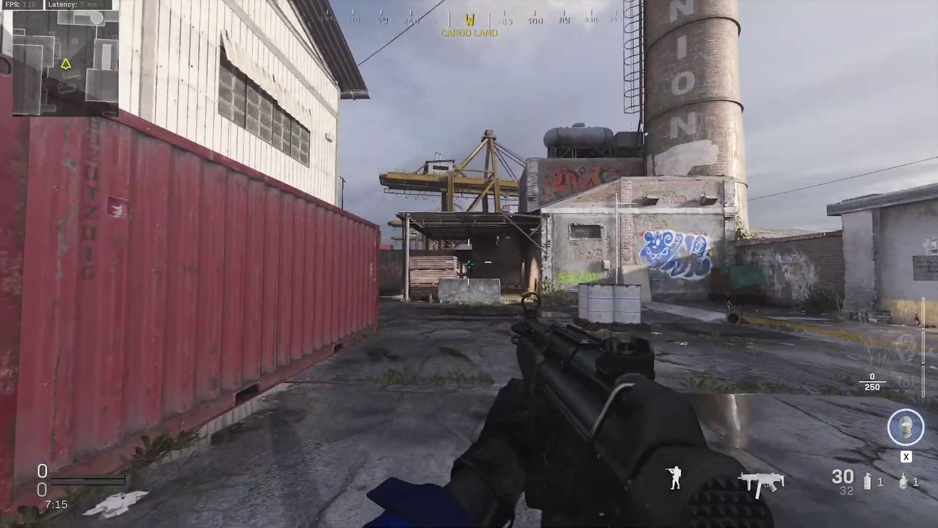
pyautogui.rightClick(469, 264)
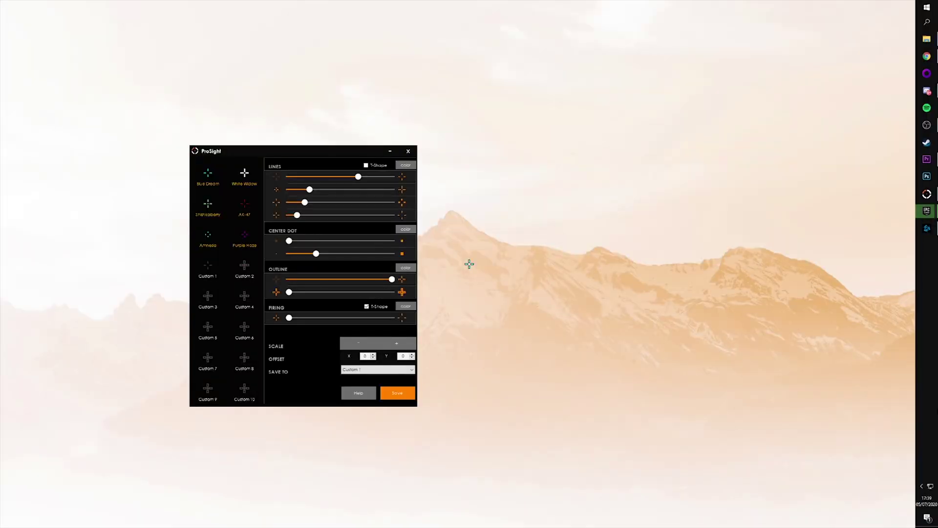